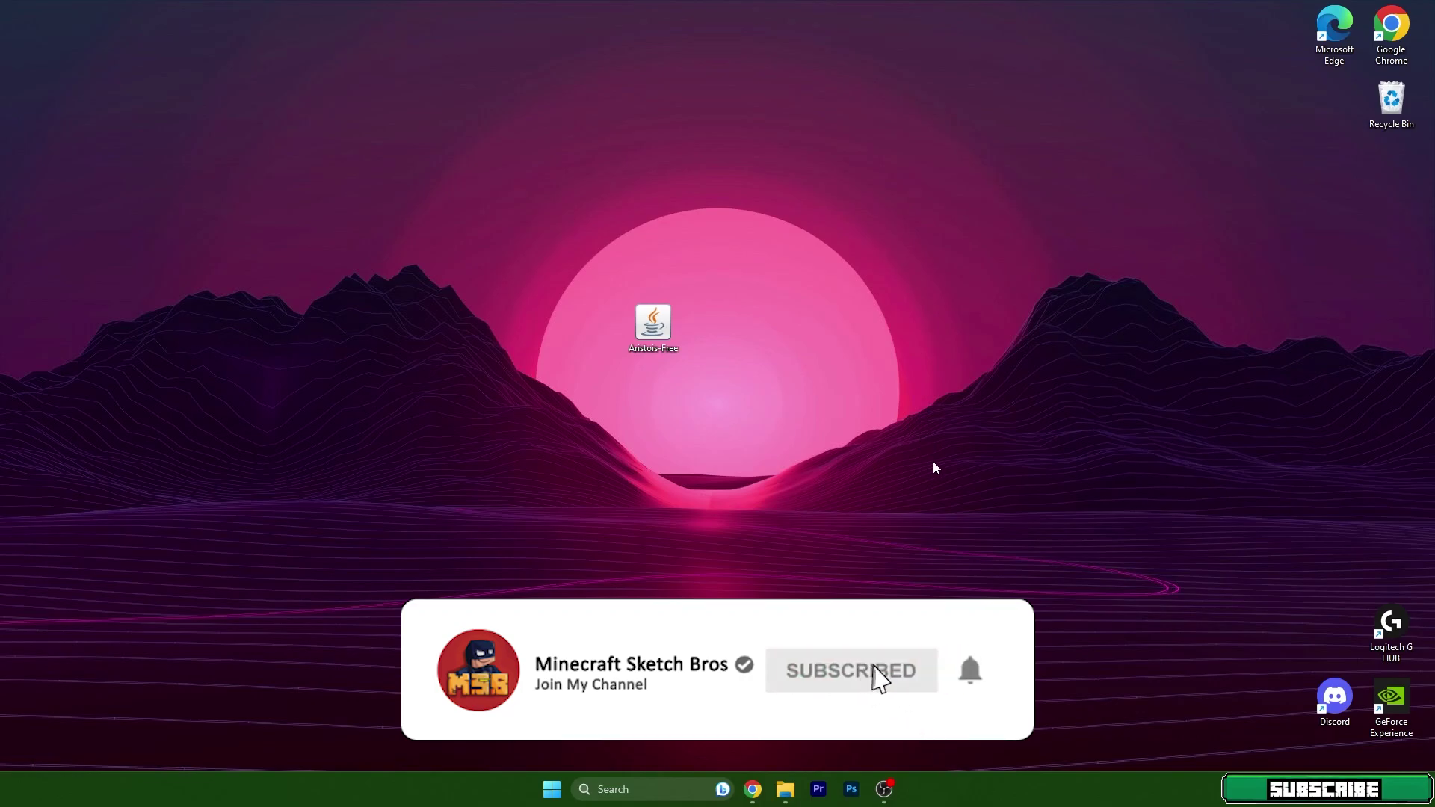
- Select the Aristois Free installer file on the desktop
drag(539, 296, 673, 366)
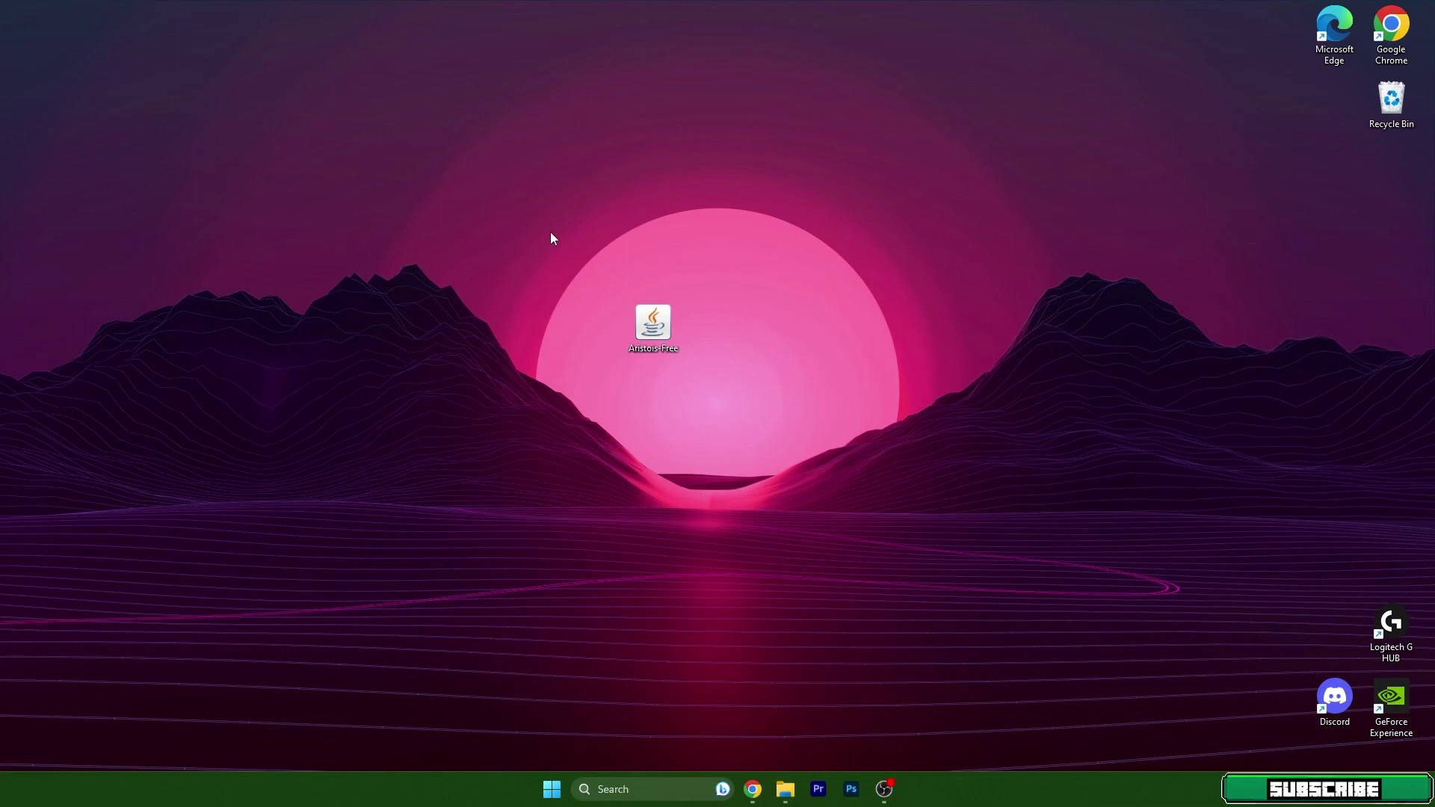
drag(551, 232, 713, 386)
- Open the versions folder in .minecraft under %appdata%
click(614, 791)
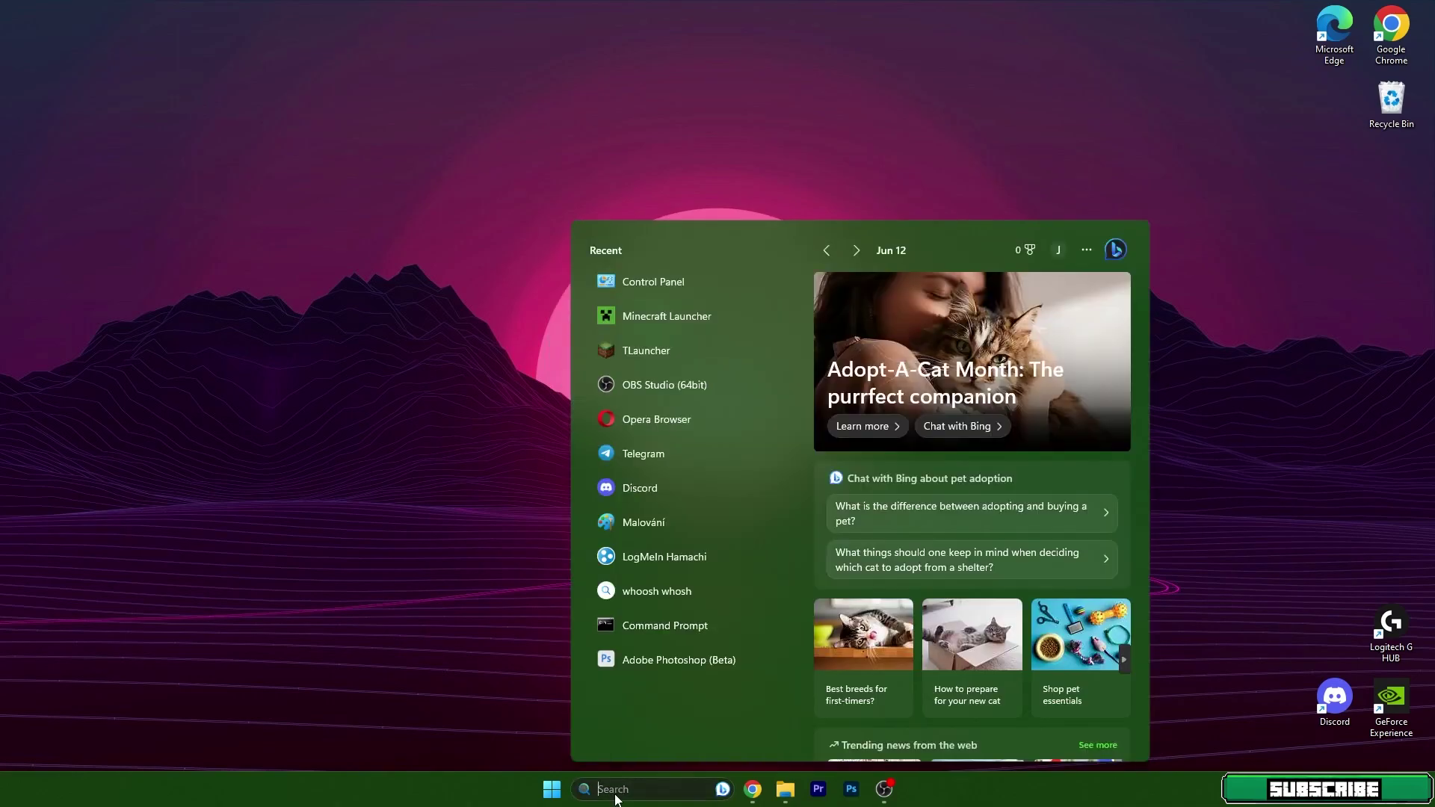
text(%appdata%)
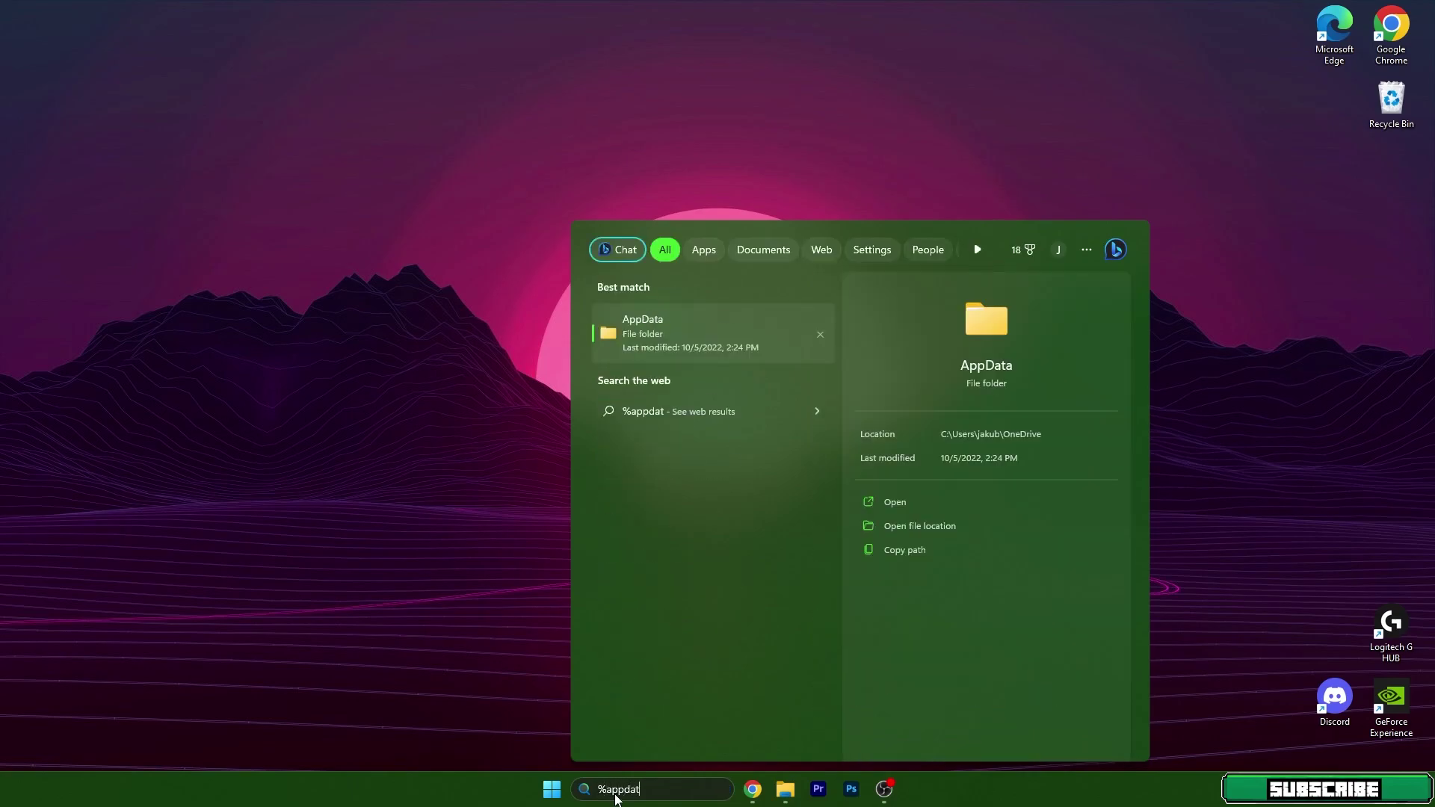
key(Return)
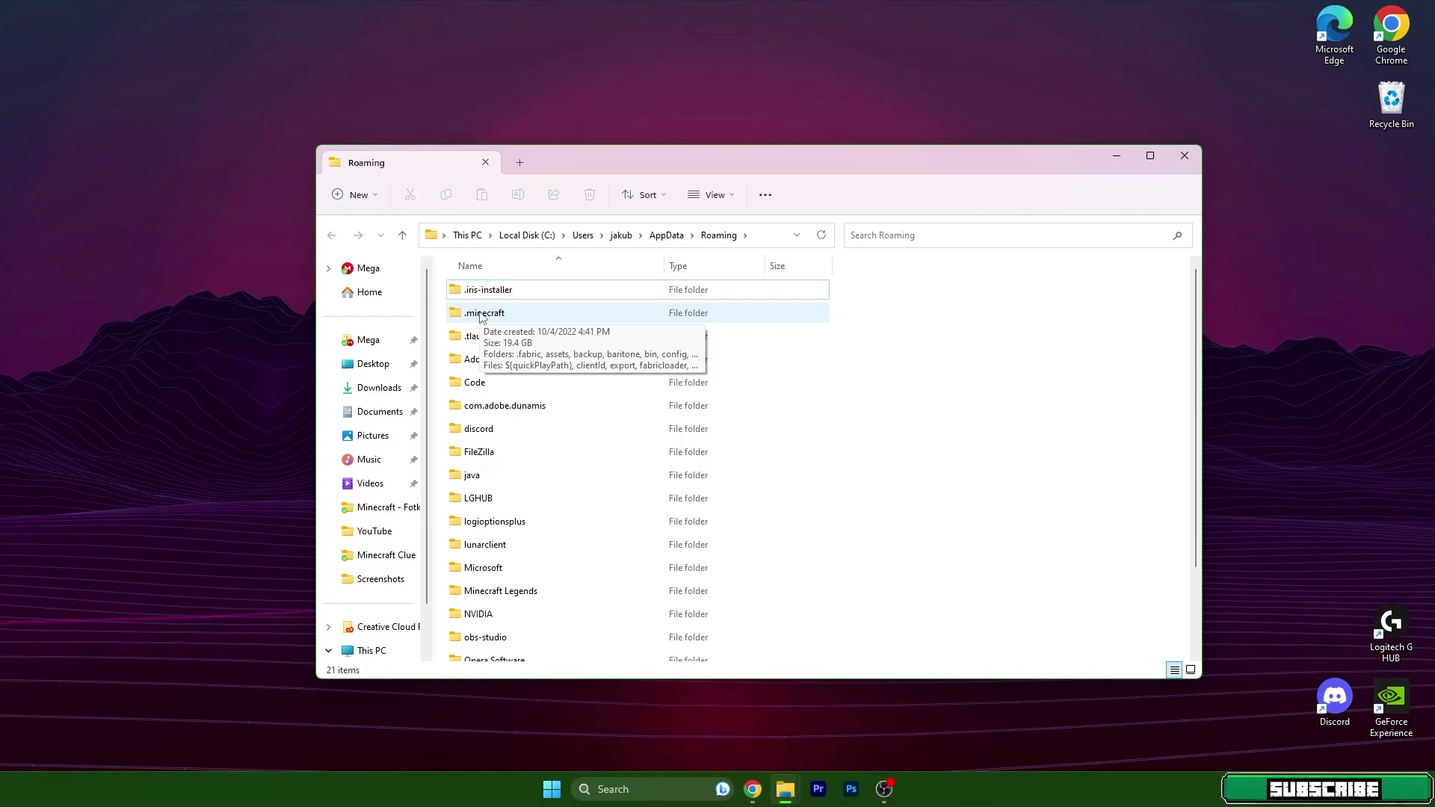
double_click(482, 314)
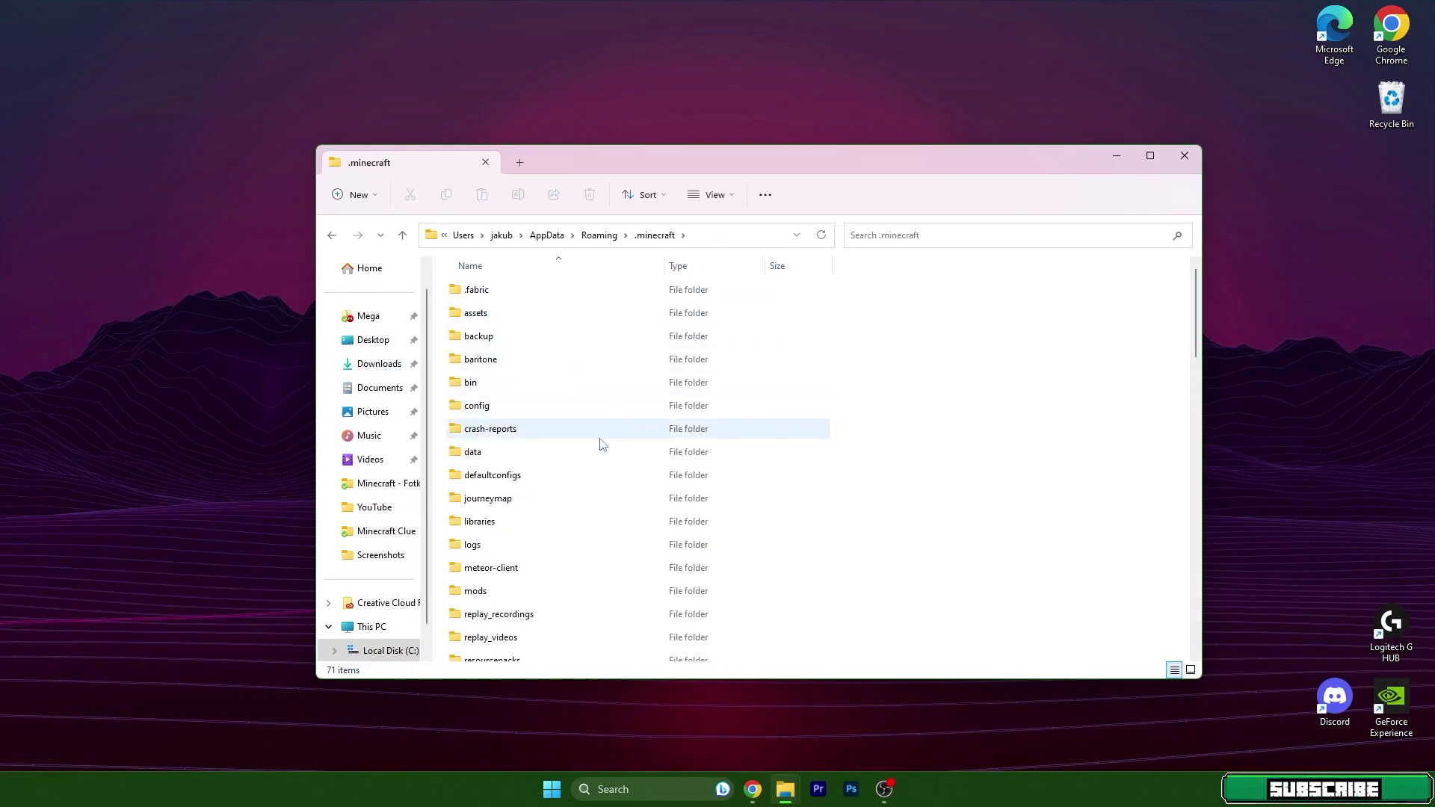
scroll(598, 443, down, 1)
scroll(594, 446, down, 1)
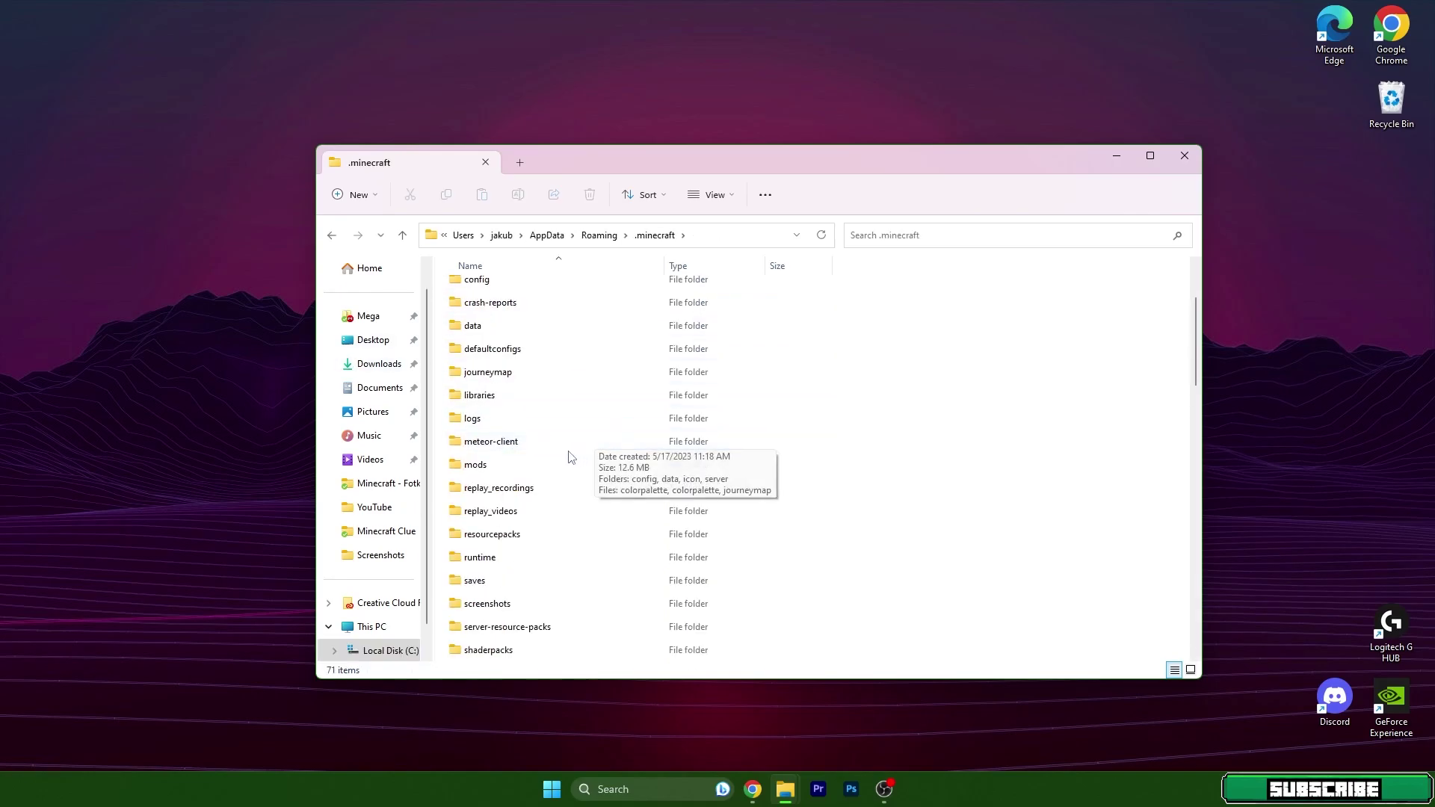
scroll(502, 583, down, 2)
double_click(500, 582)
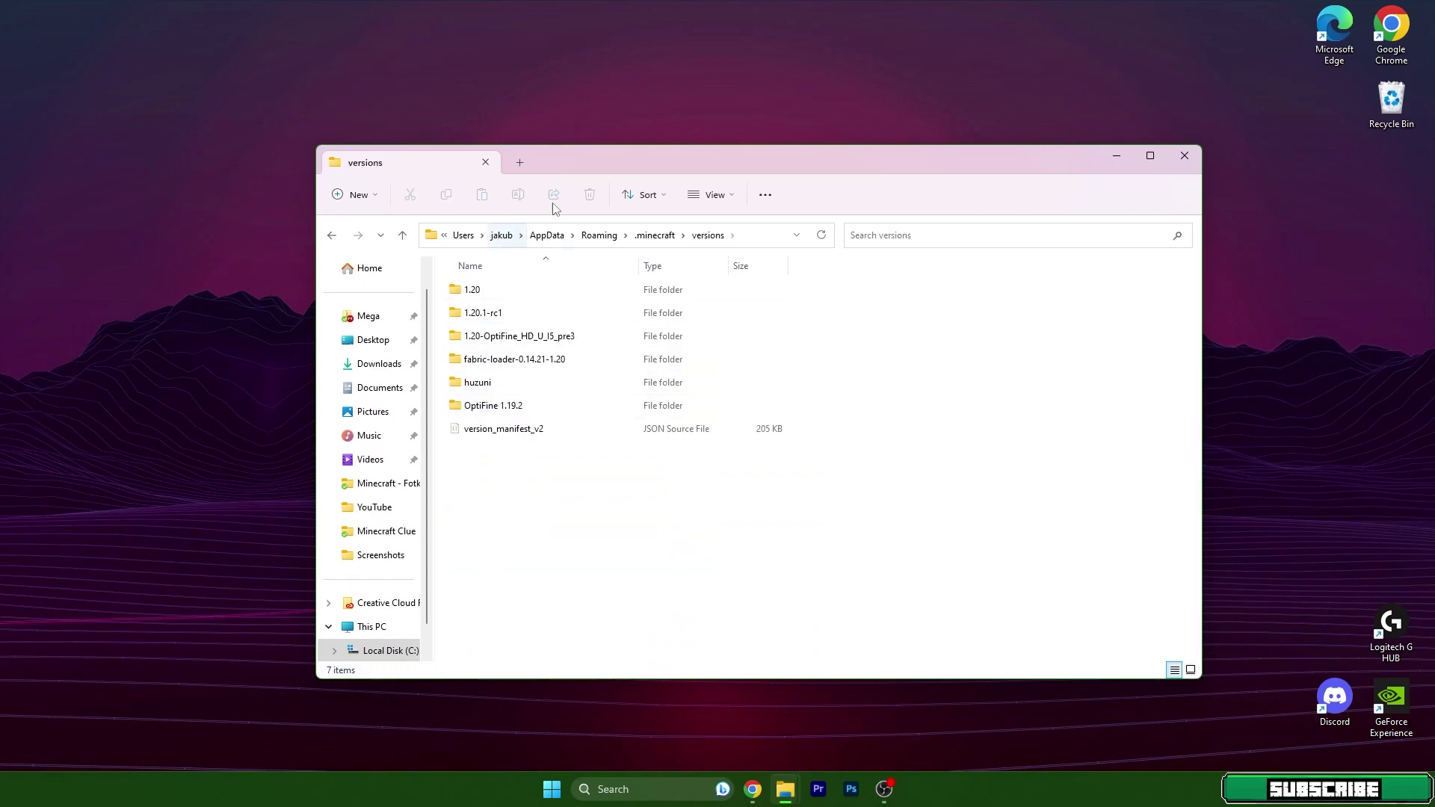
- Lower the versions folder window so the Aristois Free desktop file stays visible
click(1116, 155)
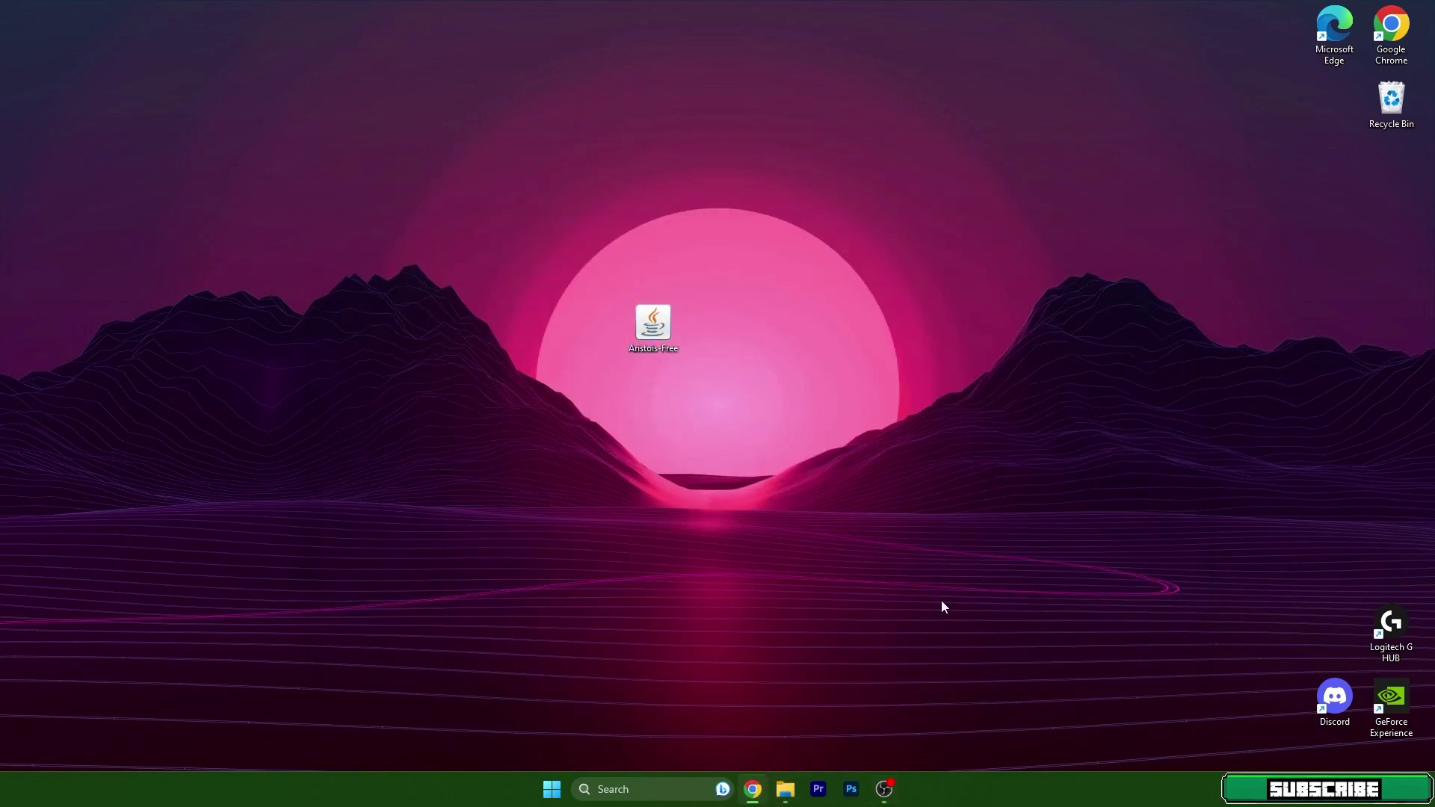
click(785, 789)
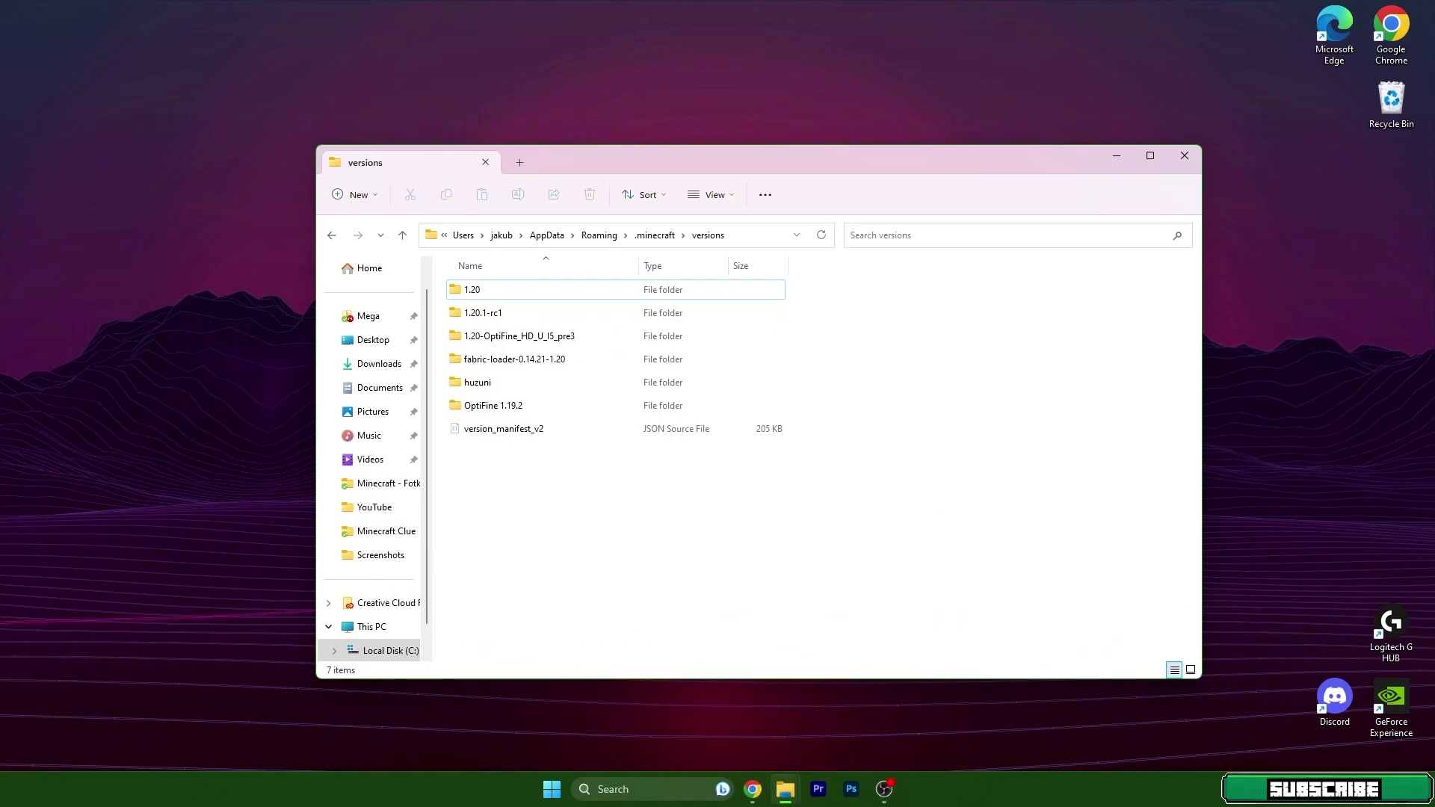
drag(1001, 170, 984, 434)
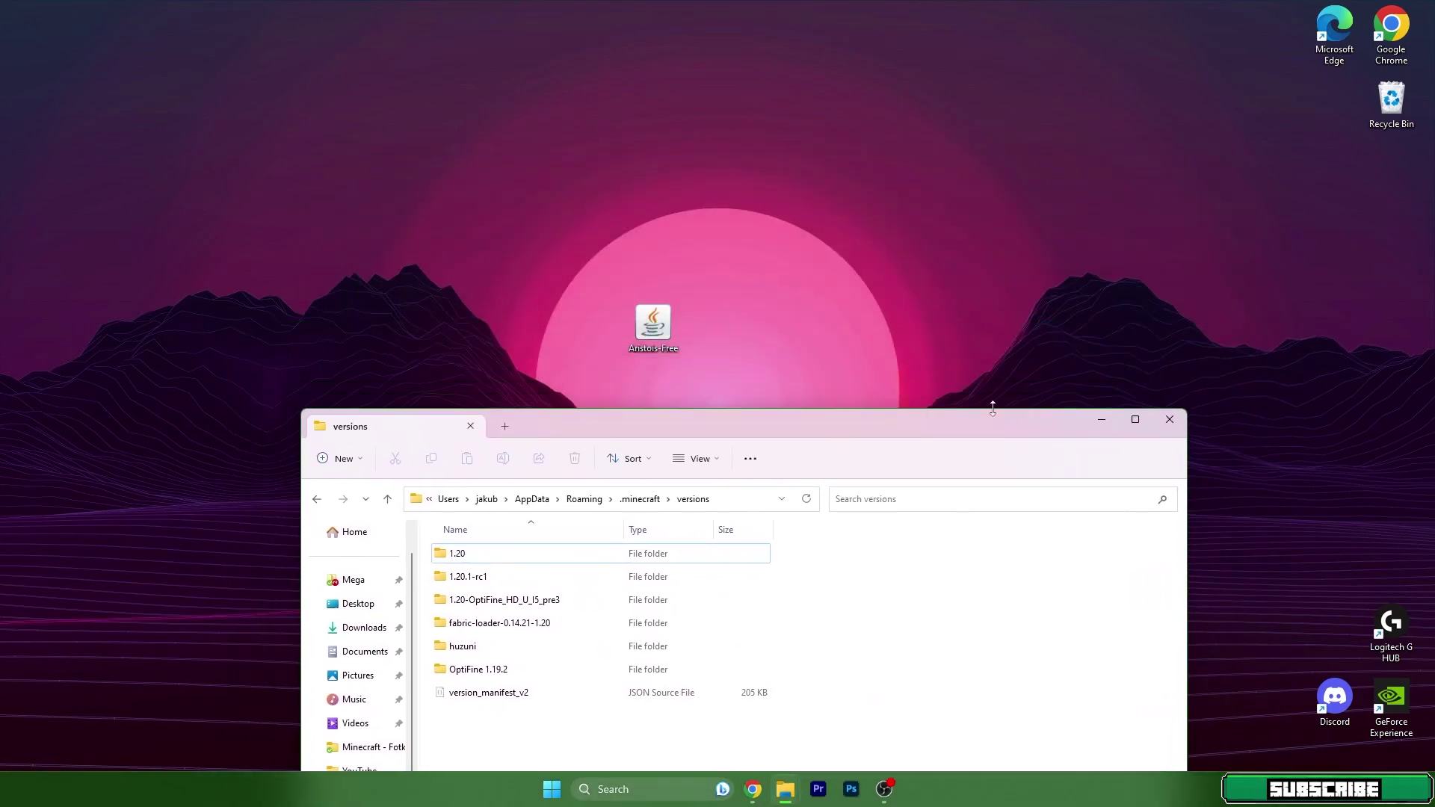
- Install Aristois for Minecraft 1.20 into the .minecraft directory and close the installer
click(630, 328)
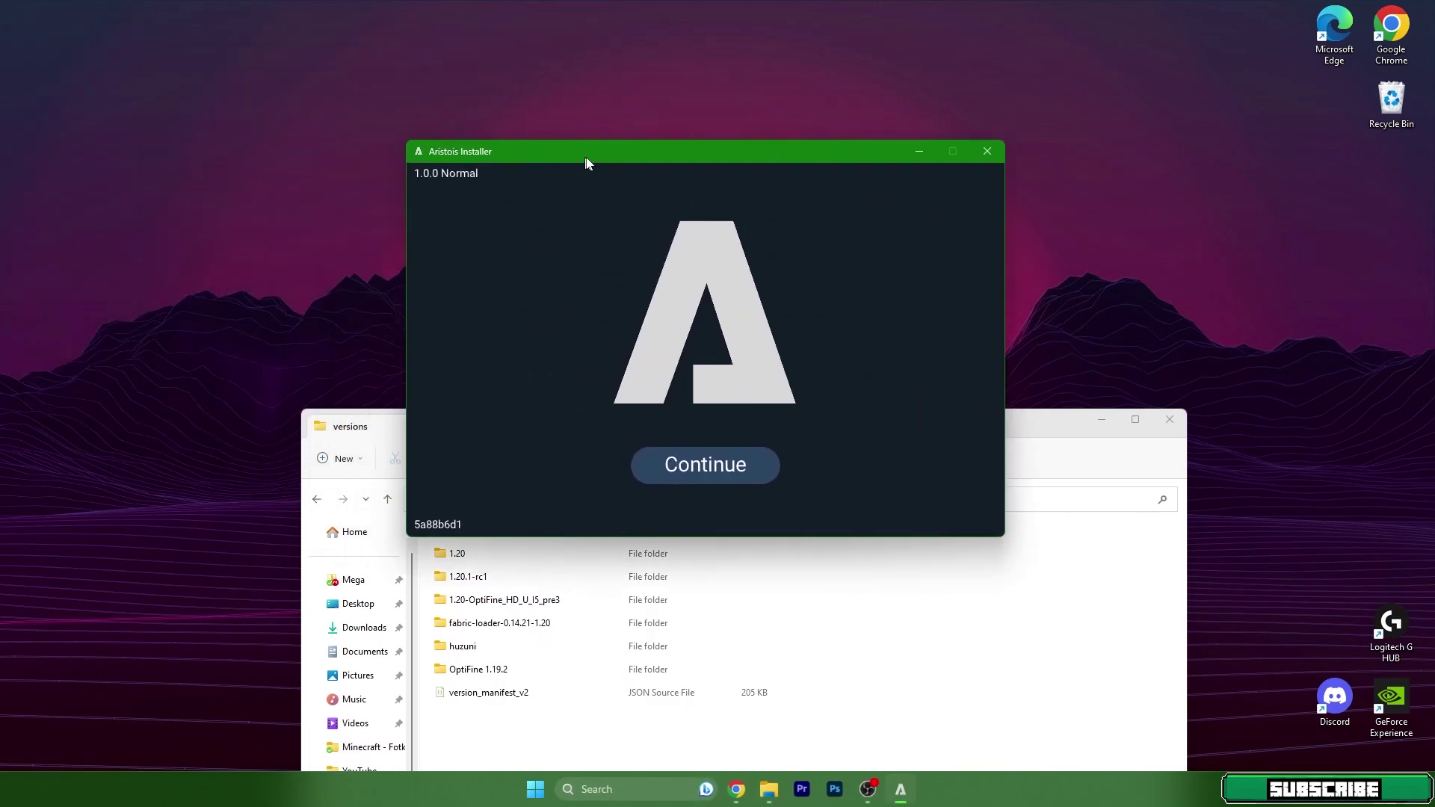
drag(210, 46, 572, 230)
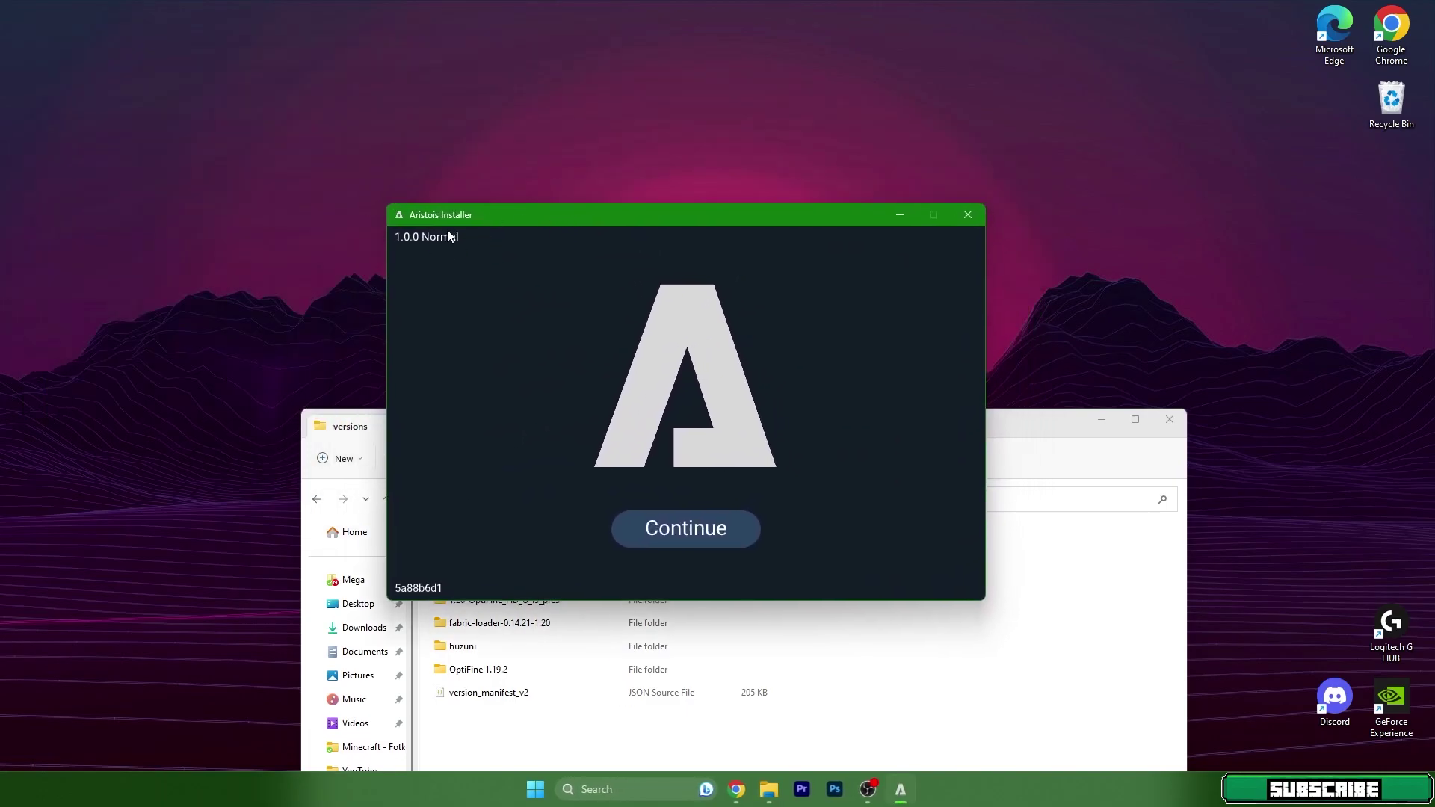
click(661, 536)
click(595, 368)
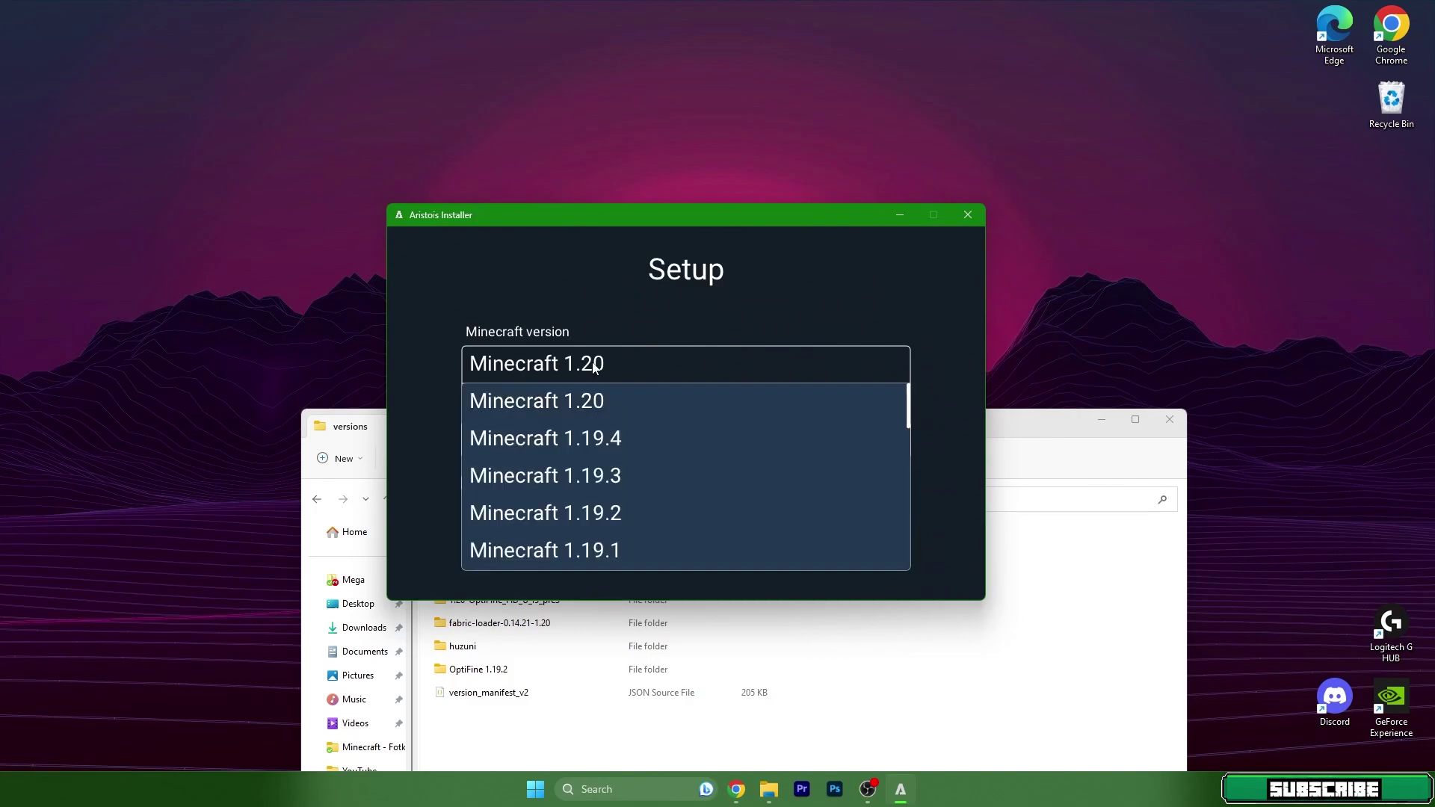
scroll(640, 497, down, 2)
scroll(585, 407, up, 2)
click(586, 404)
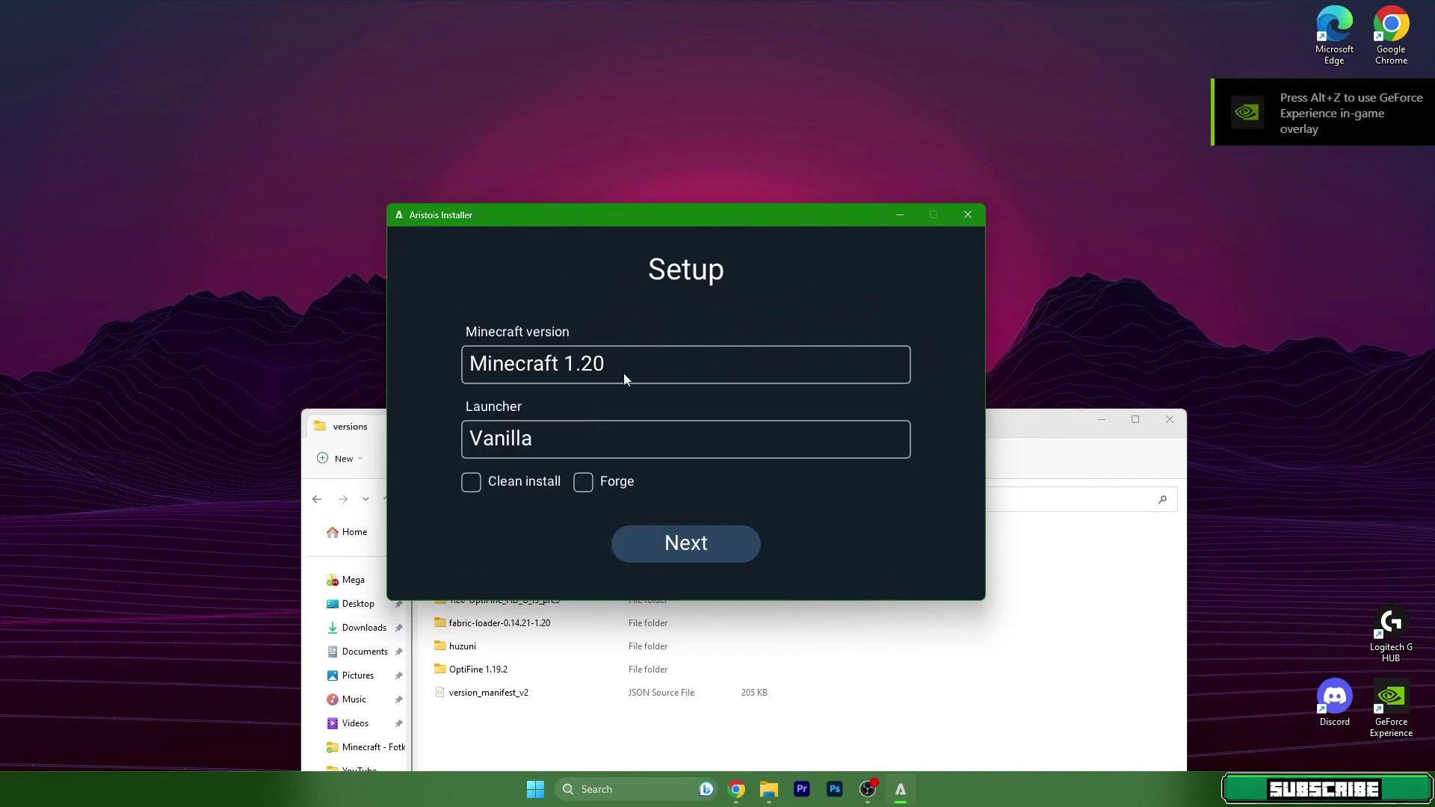
click(695, 548)
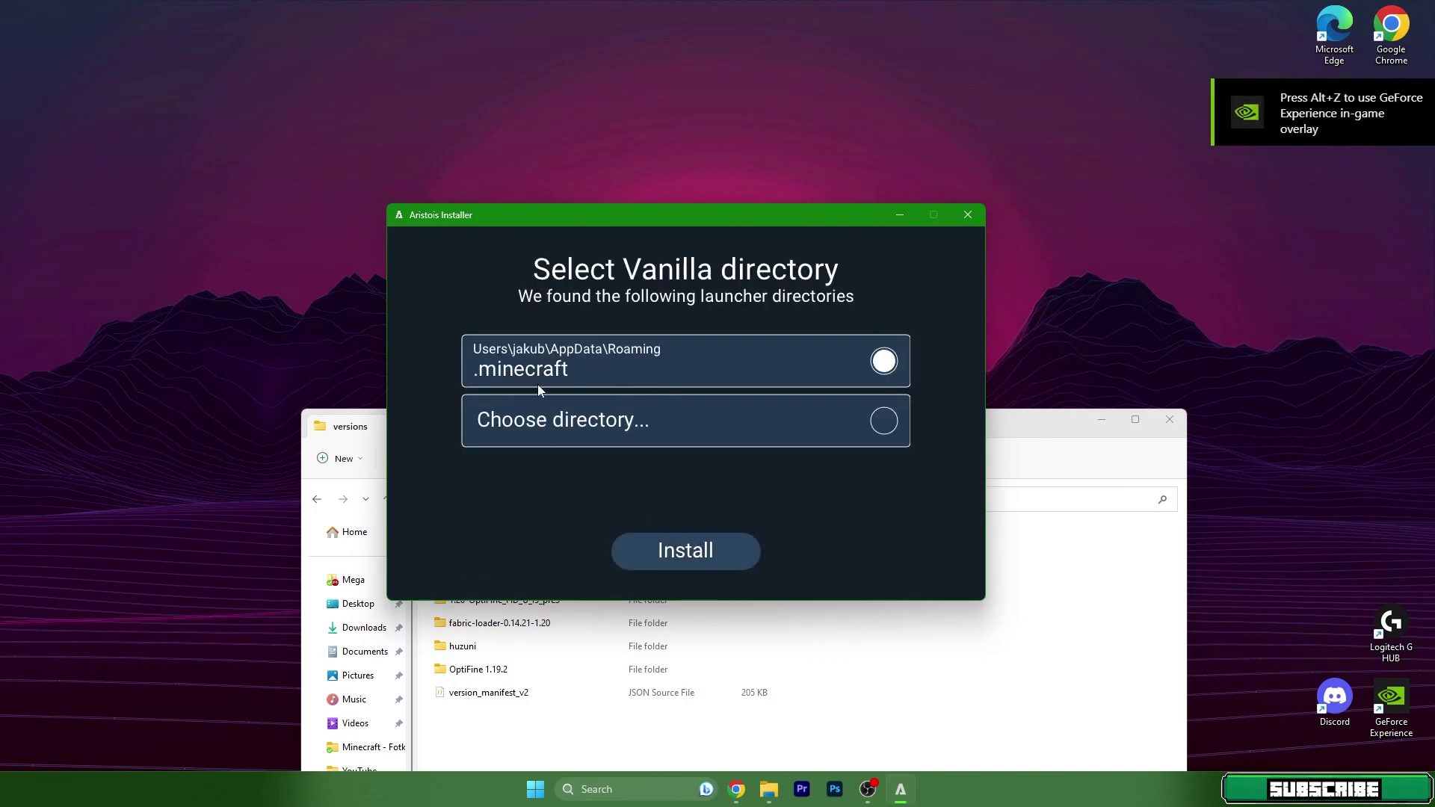
click(719, 552)
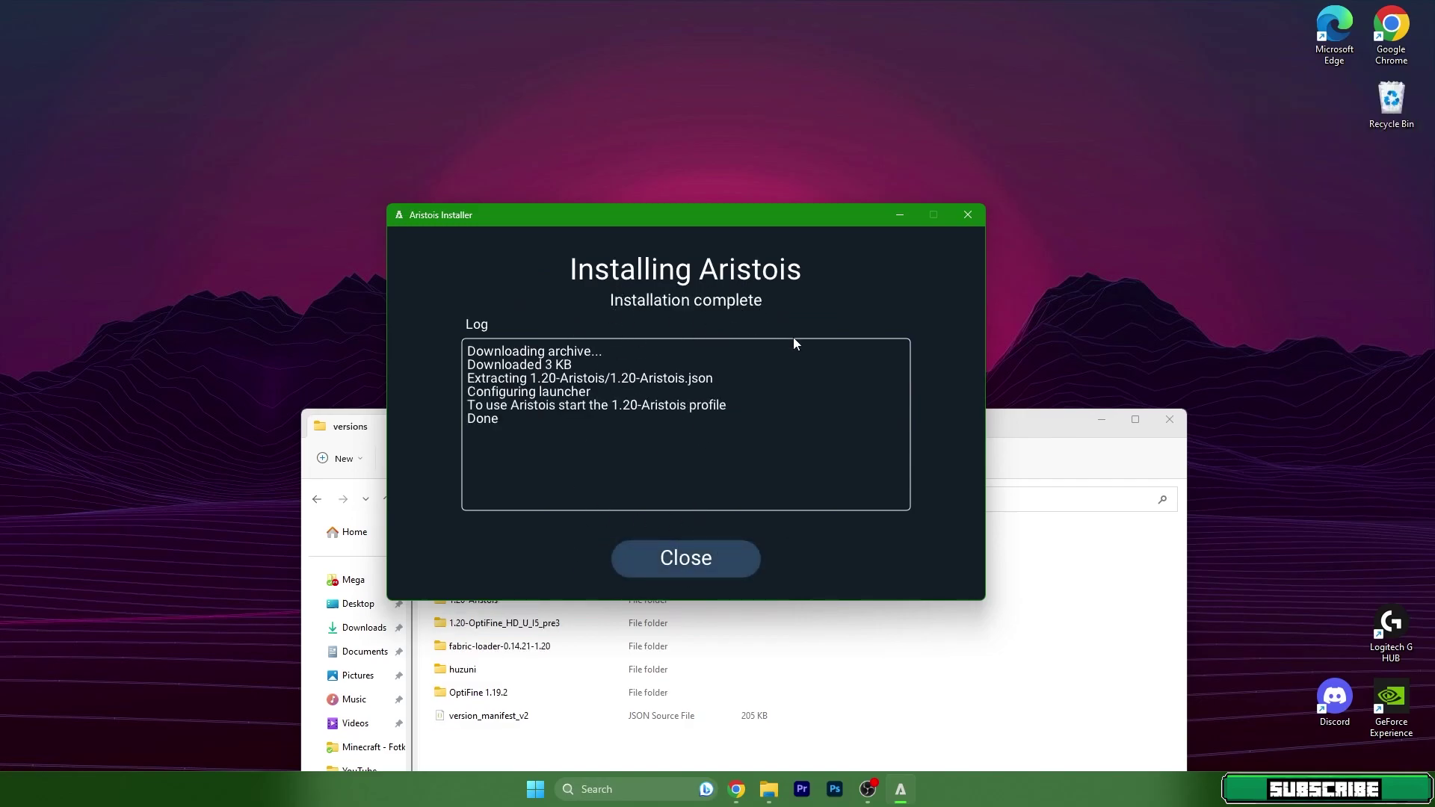
click(667, 560)
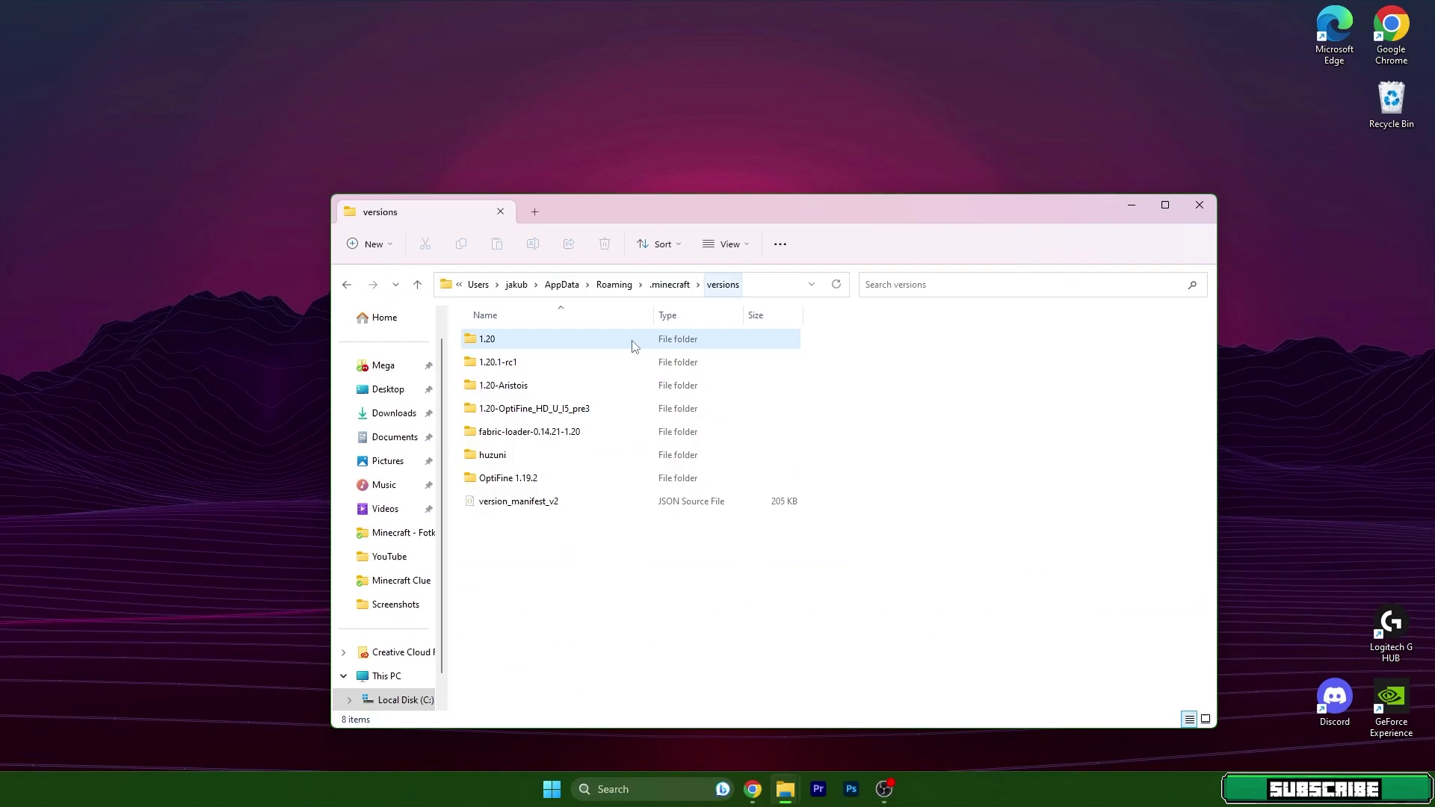
- Check for the new 1.20-Aristois folder in versions, then close File Explorer
click(509, 384)
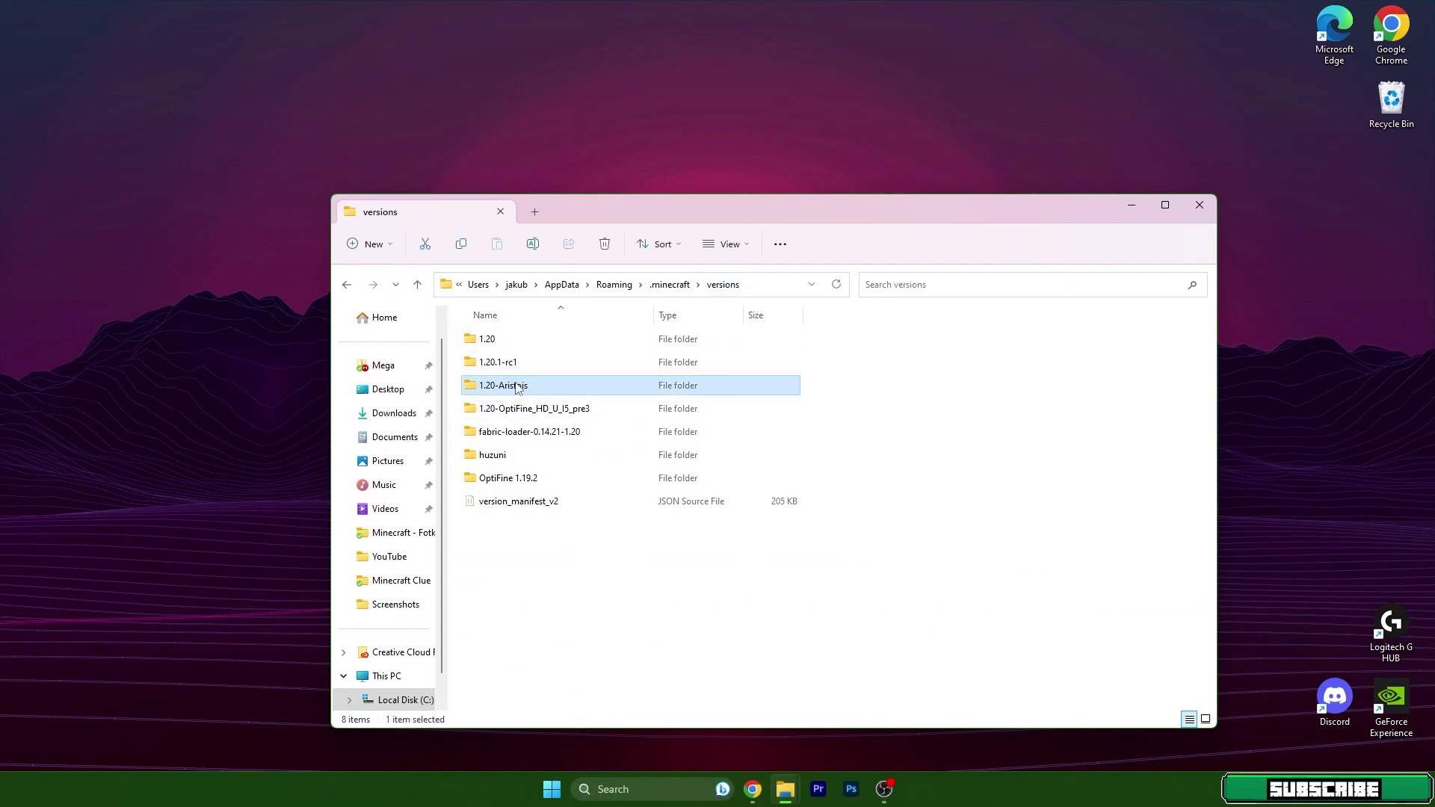
click(1198, 203)
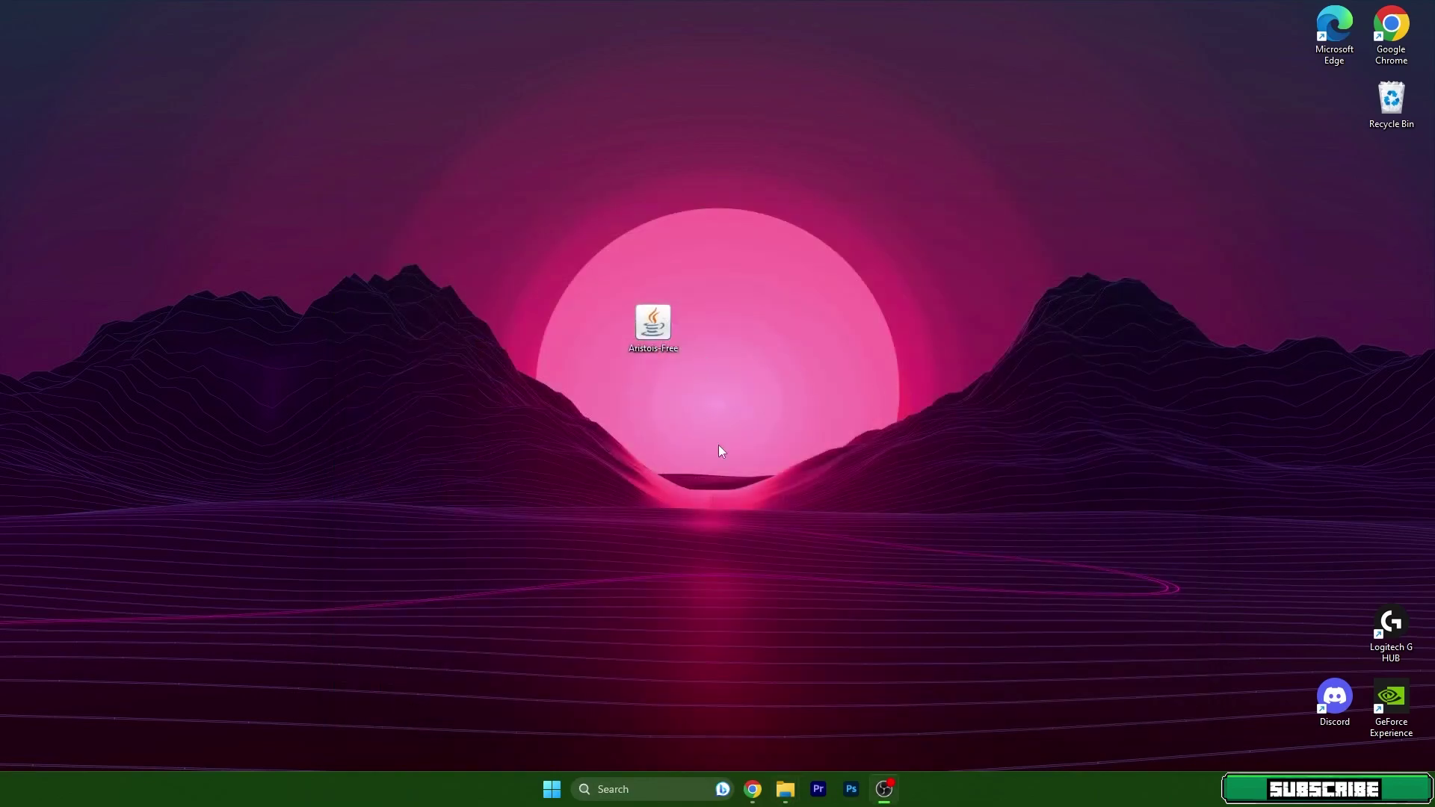
click(552, 789)
- Play the 1.20-Aristois installation, accepting the modified-installation risk warning
key(Escape)
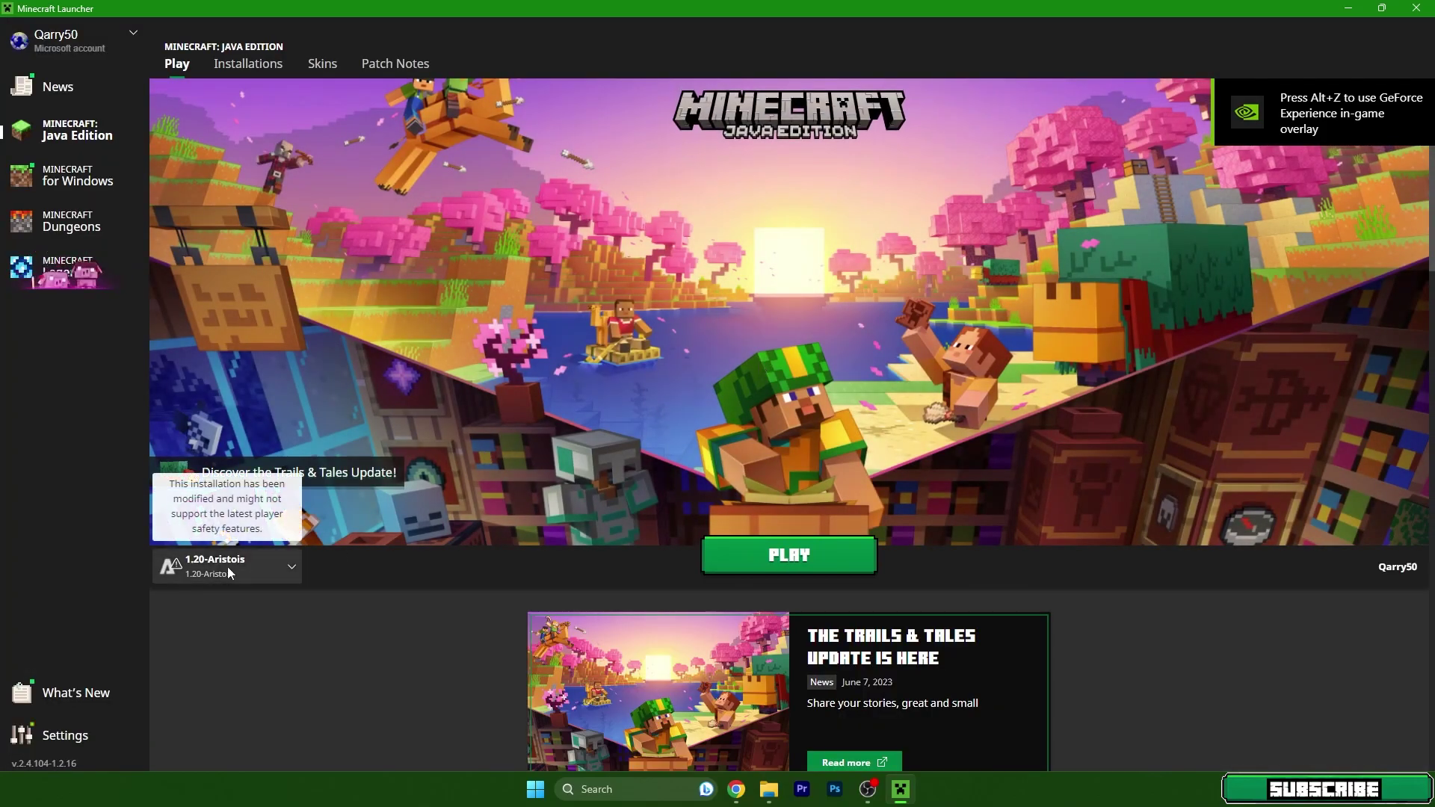
click(772, 557)
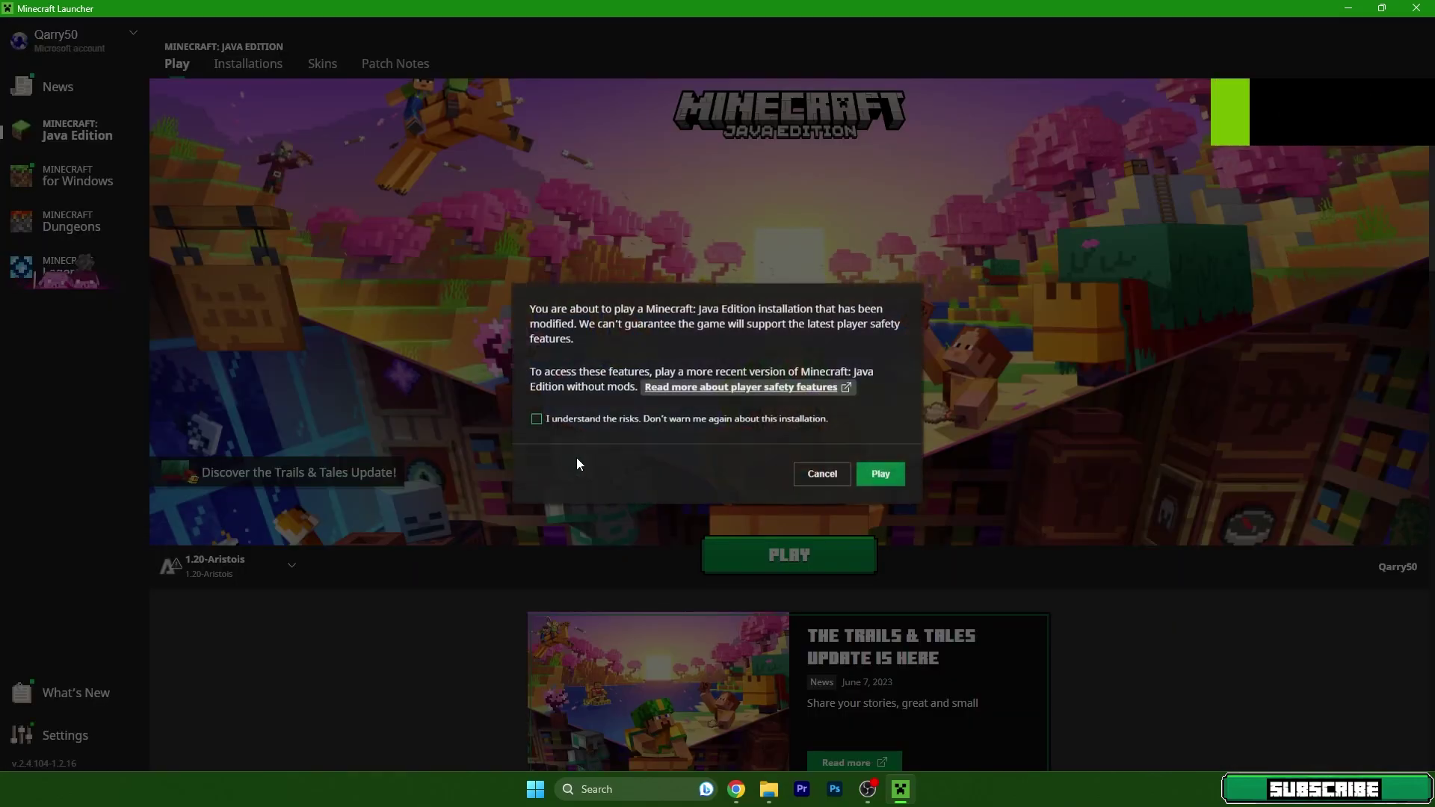
click(642, 418)
click(880, 473)
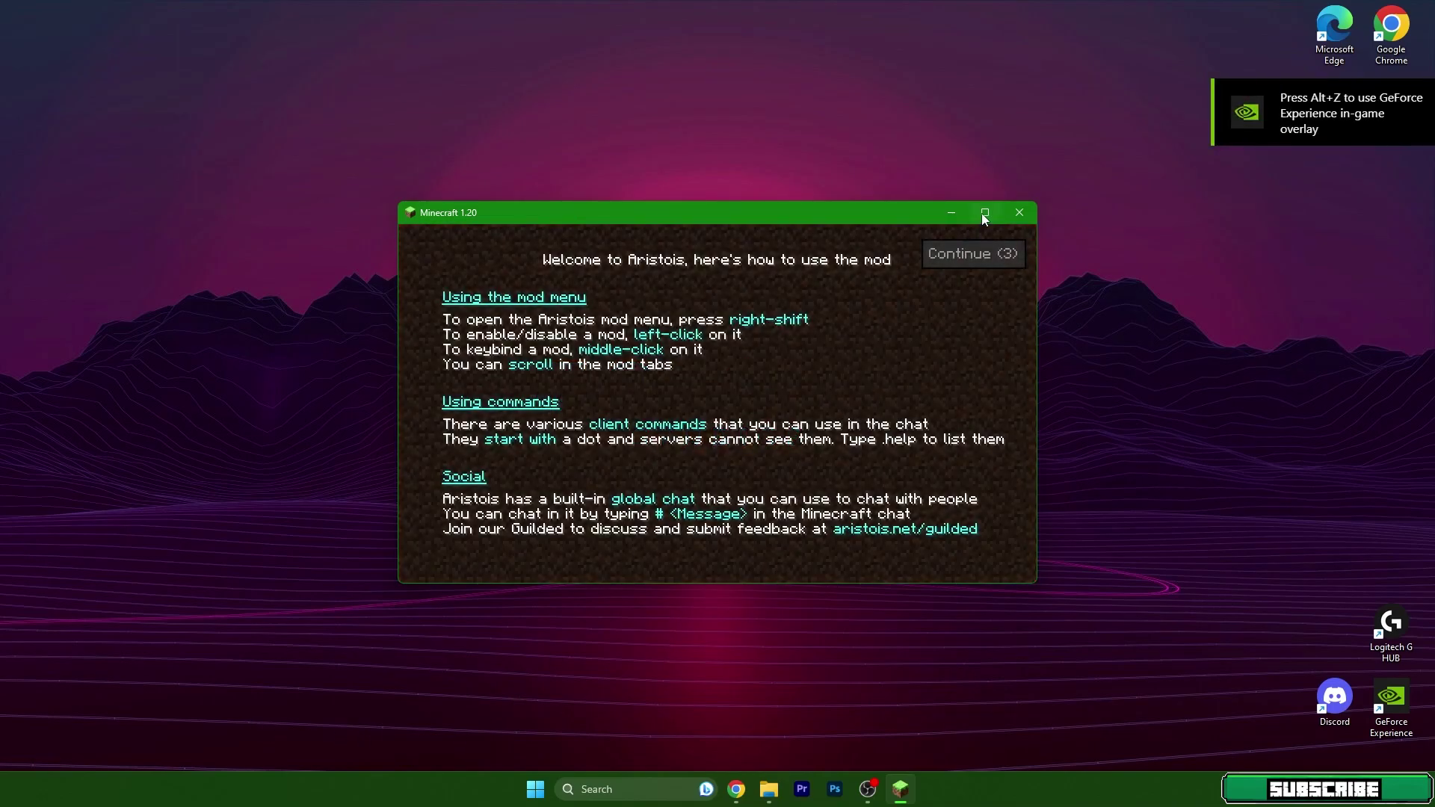
- Maximize the game and skip the welcome, Guilded, donation and changelog screens
click(983, 213)
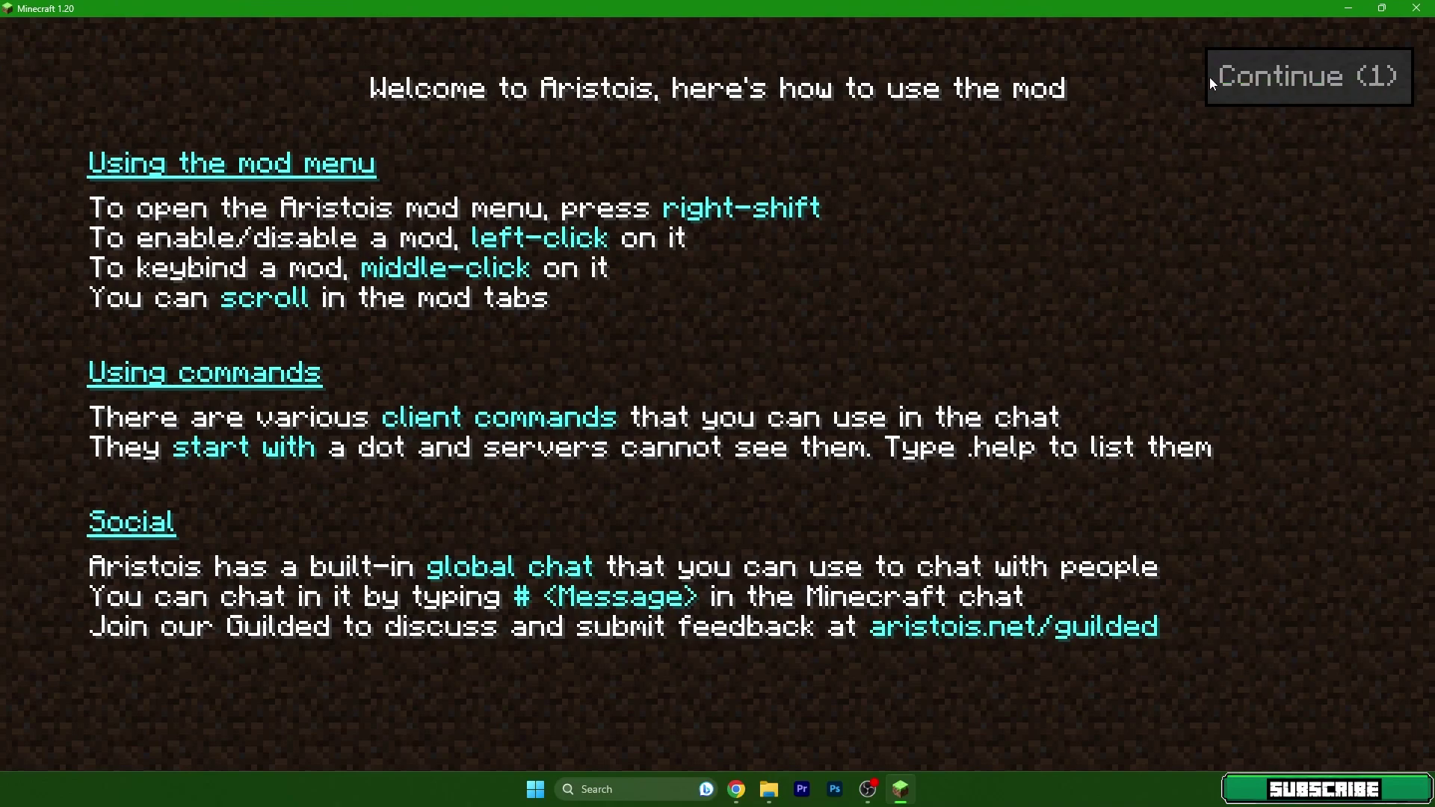
click(1256, 74)
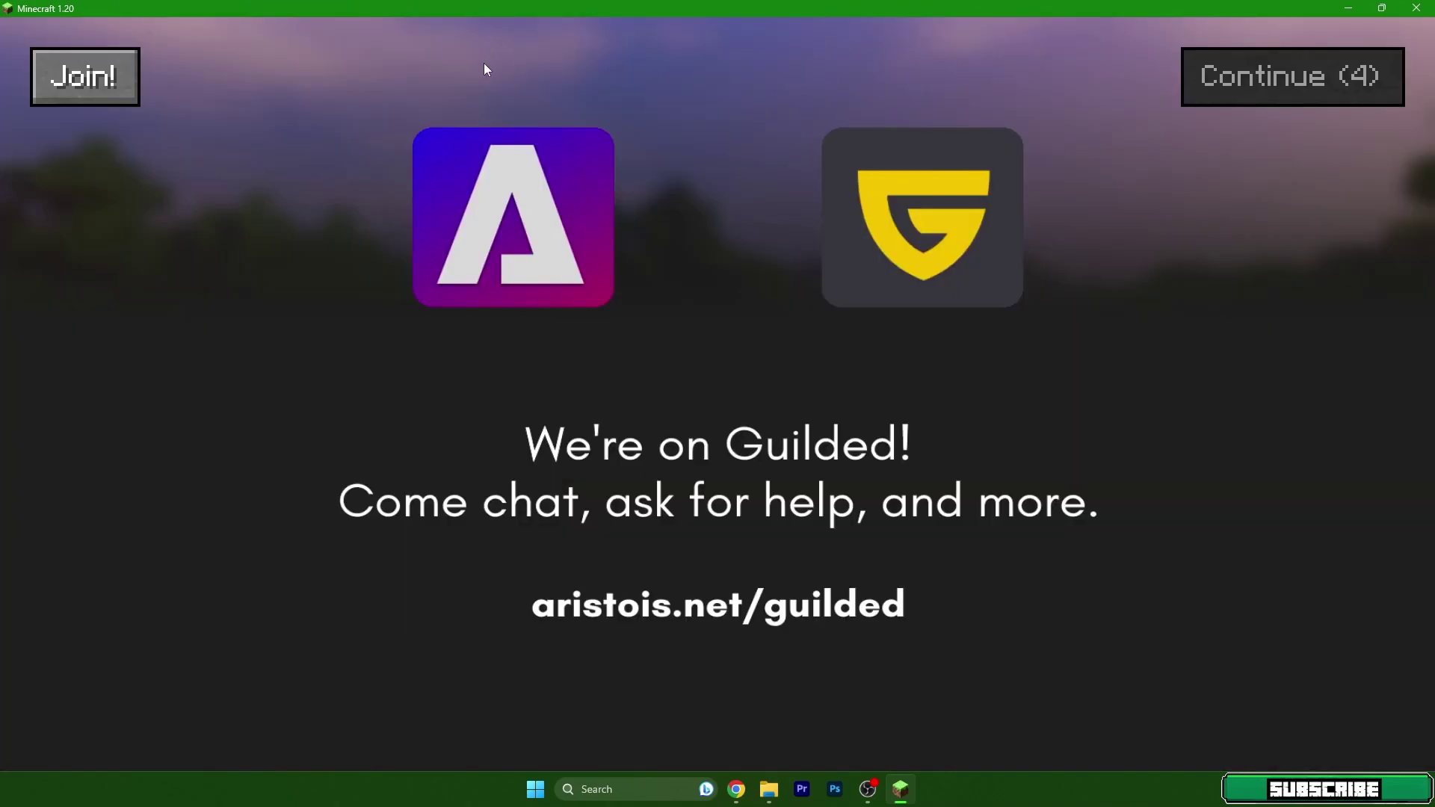
click(1268, 87)
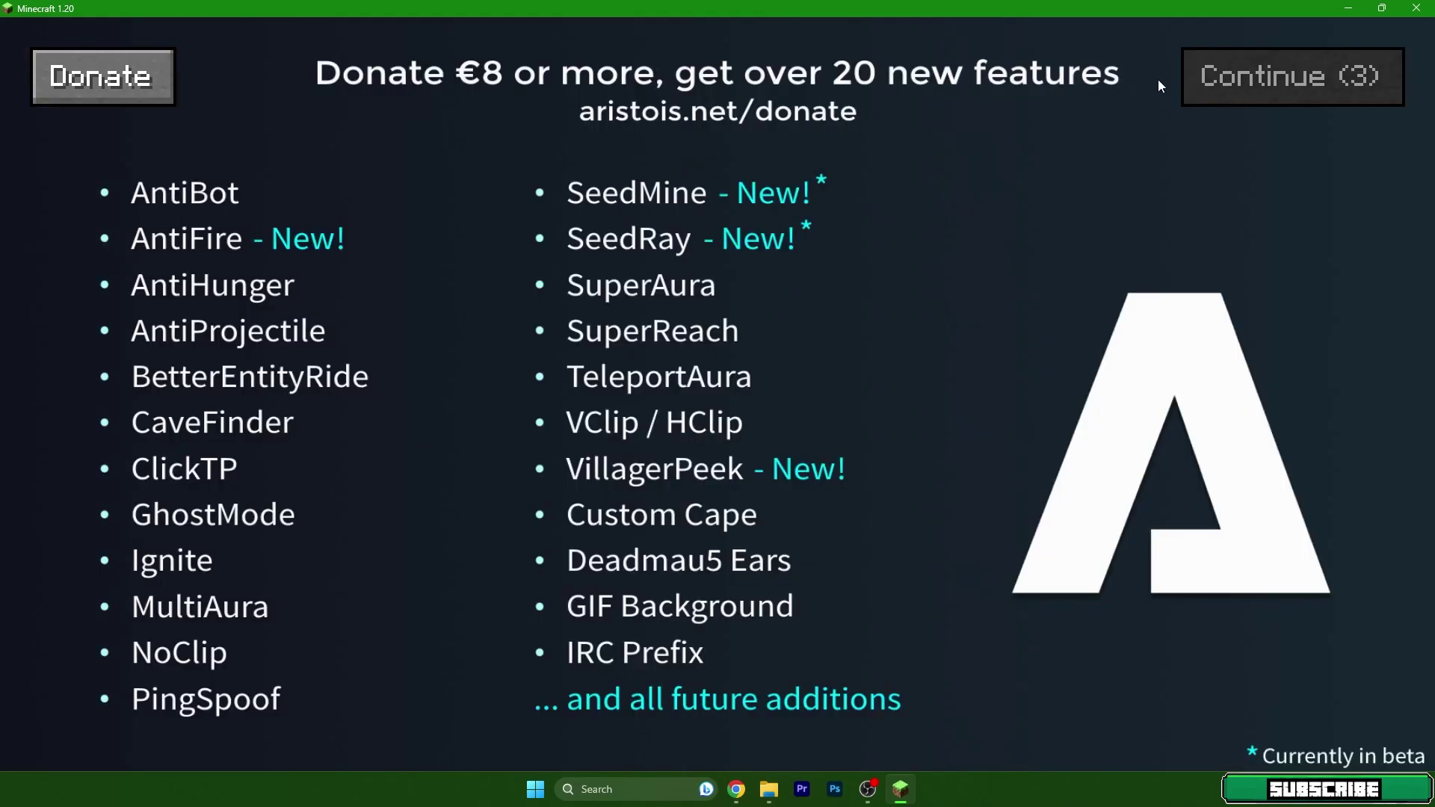
click(1223, 79)
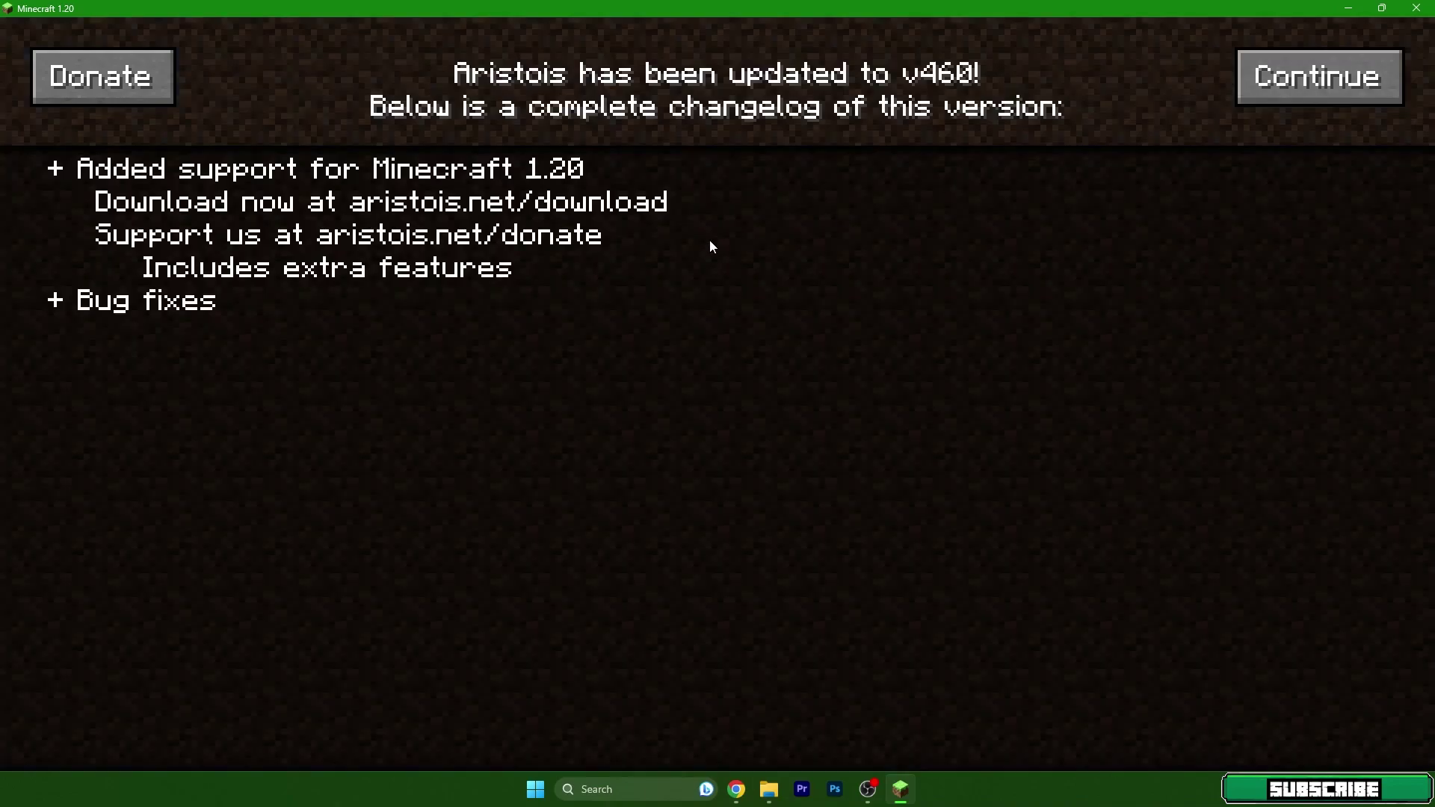
key(Escape)
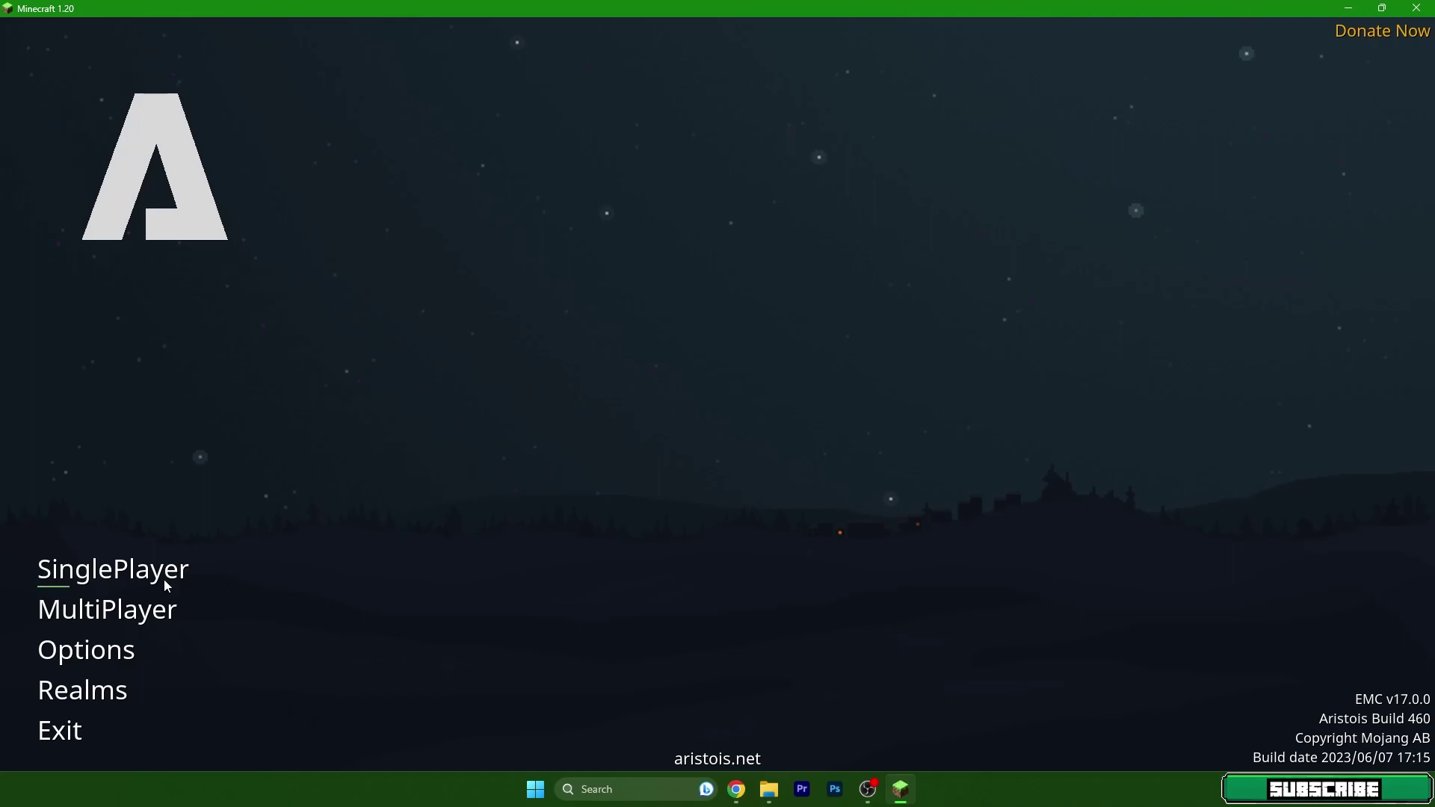
- Load the Sherlock world from the SinglePlayer world list
click(124, 578)
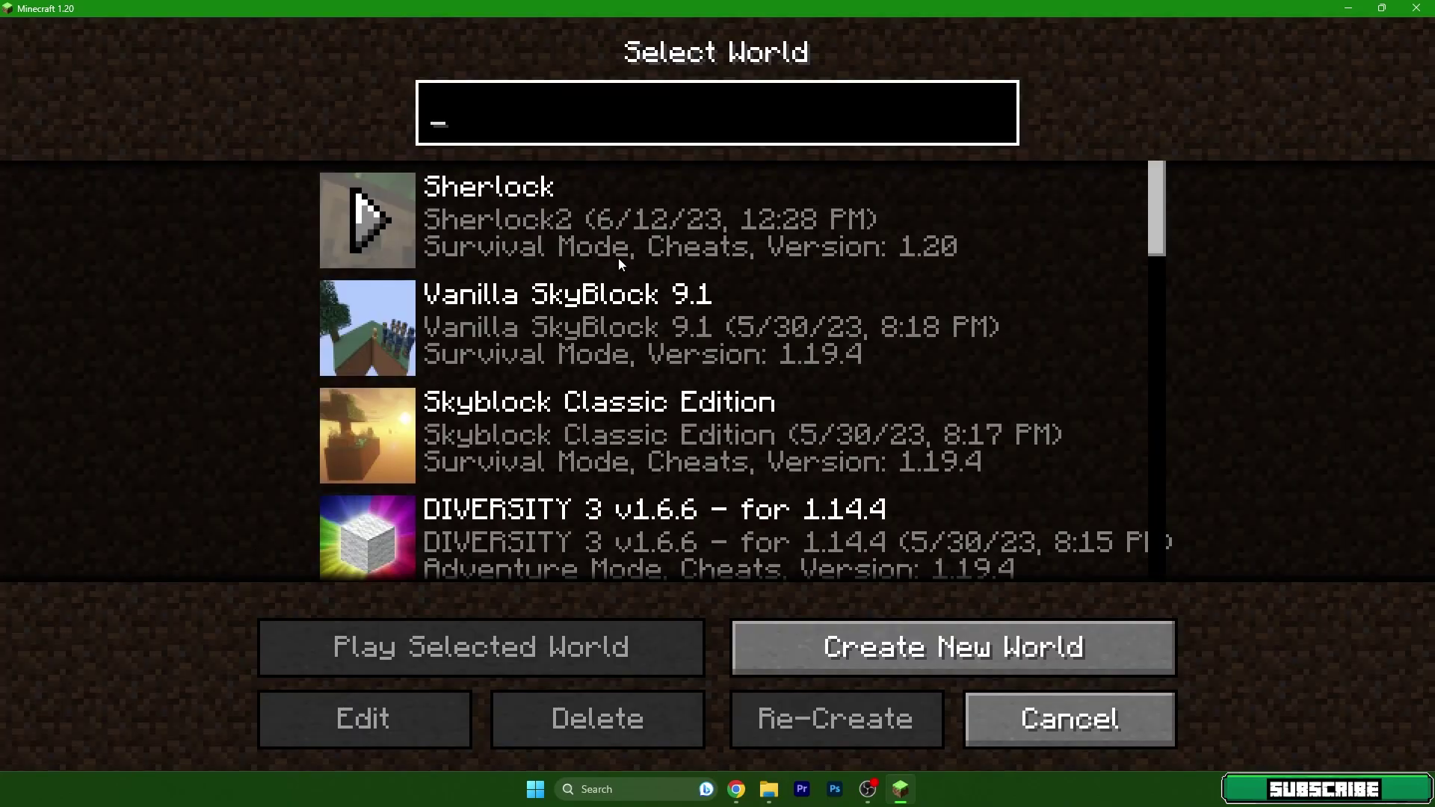
double_click(618, 257)
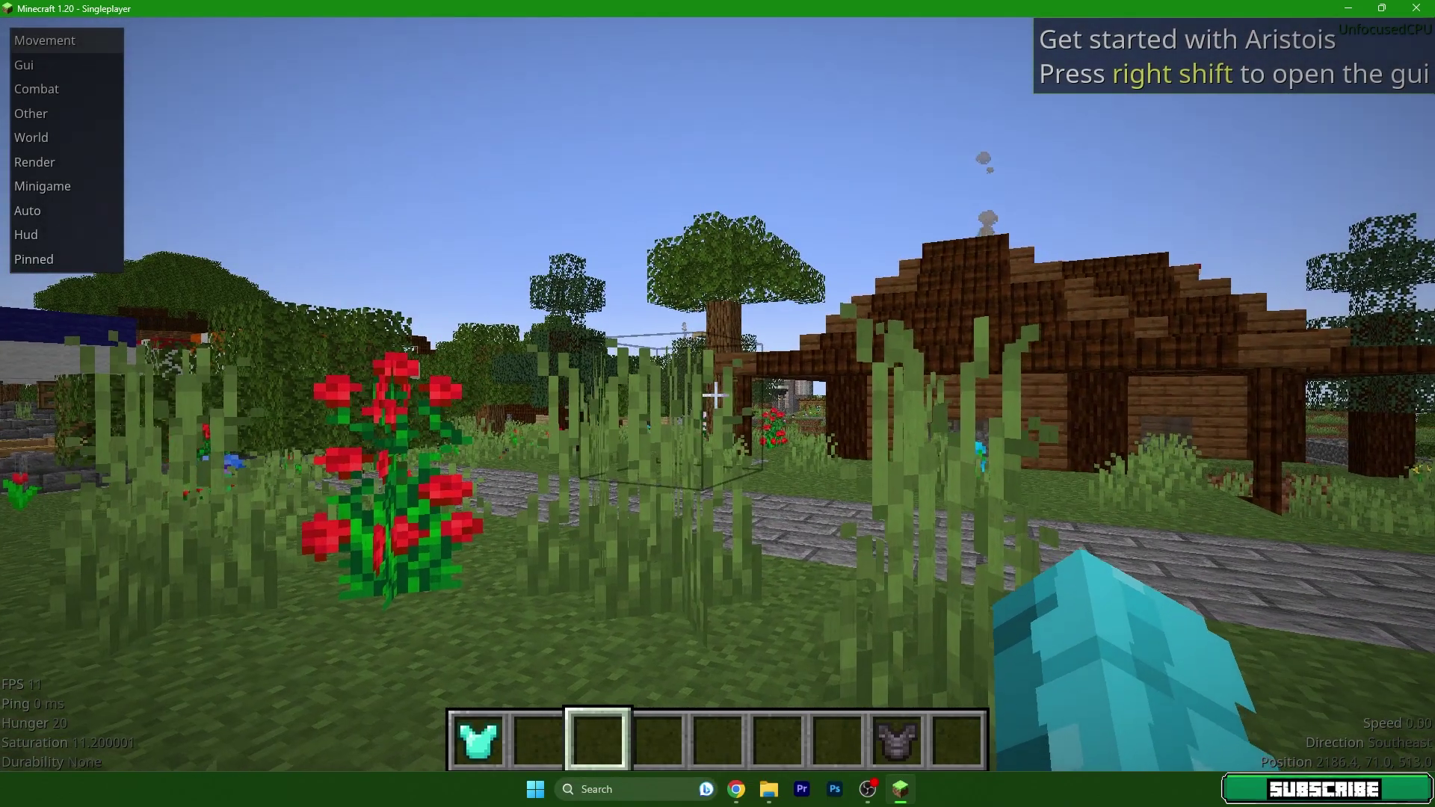
key(Shift_R)
click(819, 475)
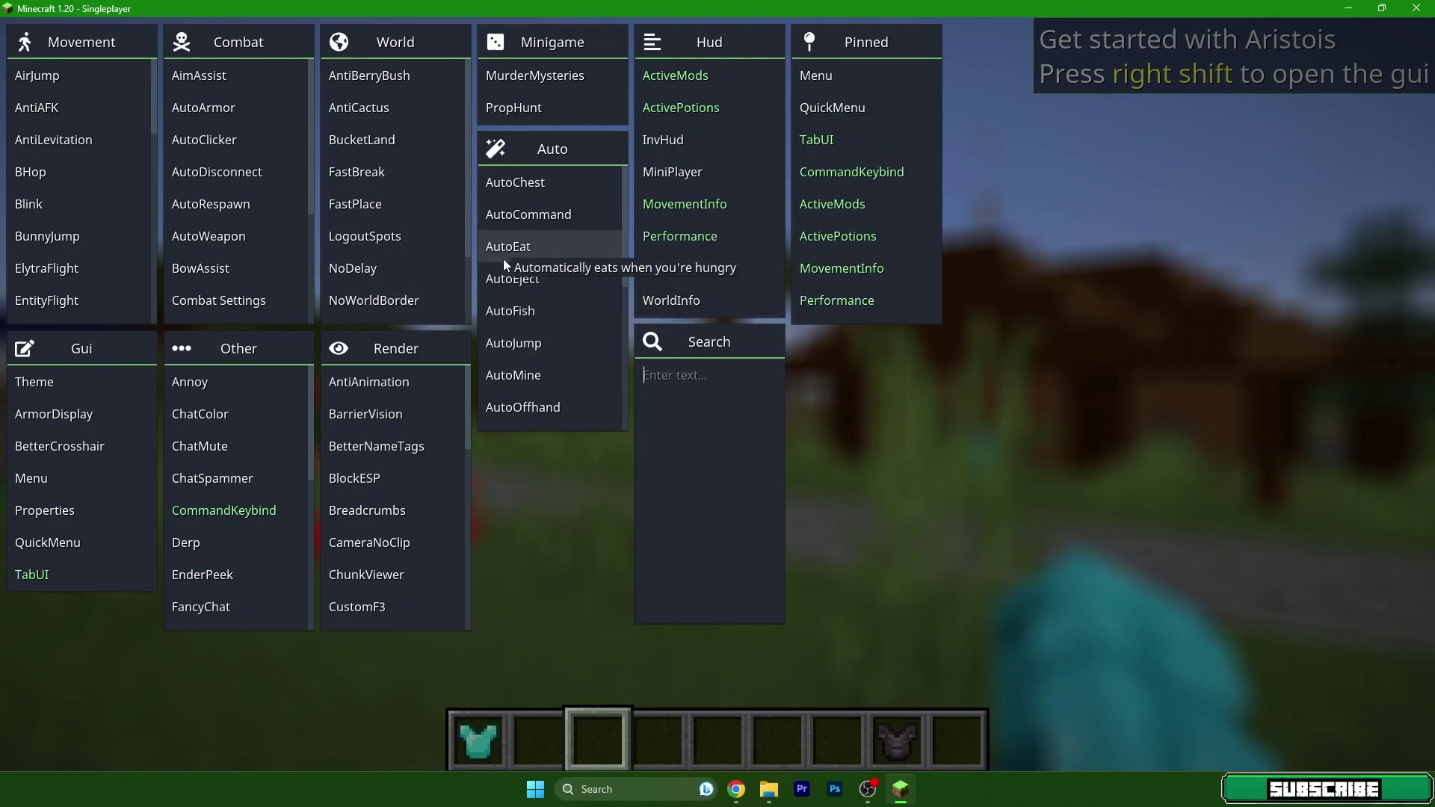
text(key)
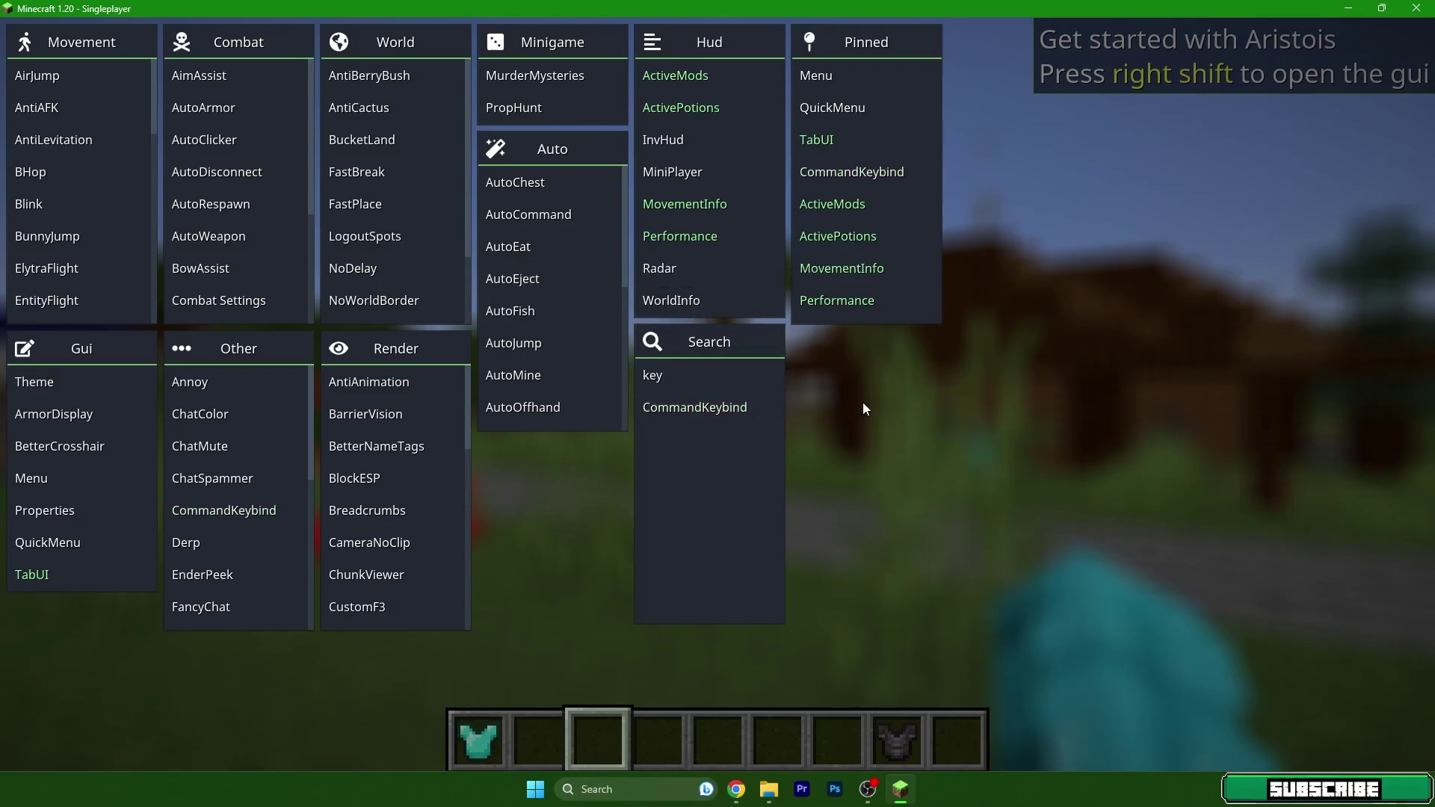
key(Escape)
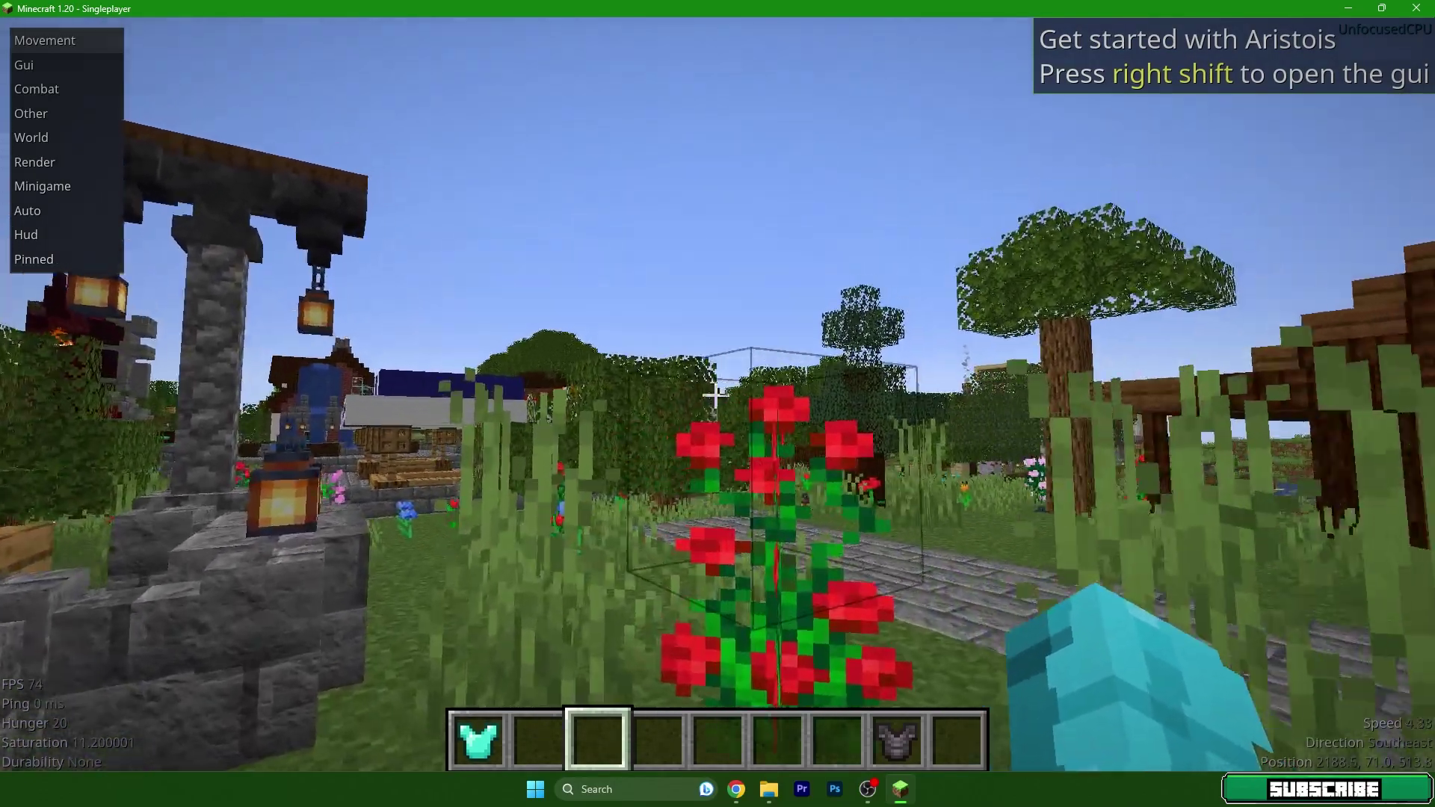